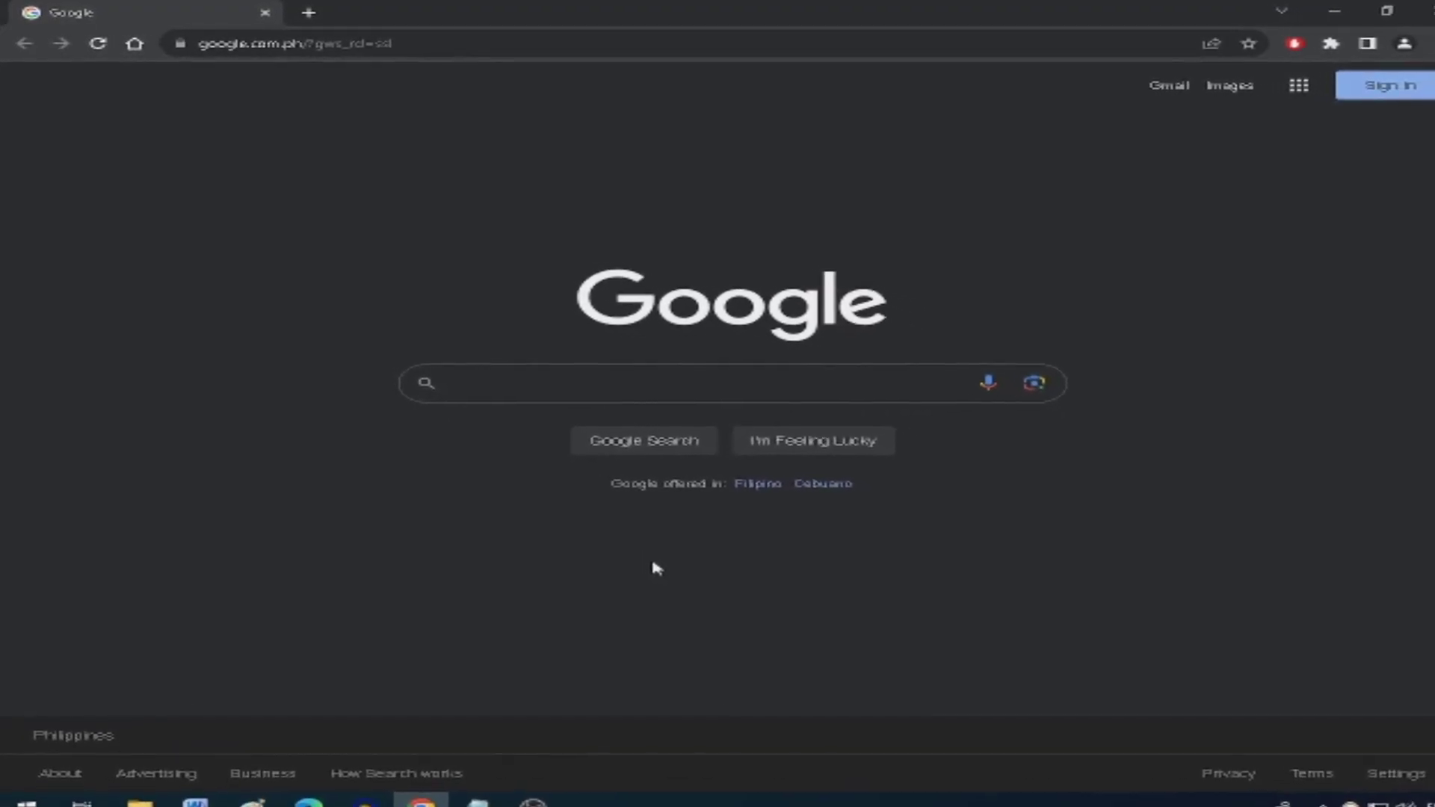
{"action": "key", "text": "ctrl+l"}
{"action": "type", "text": "www.face"}
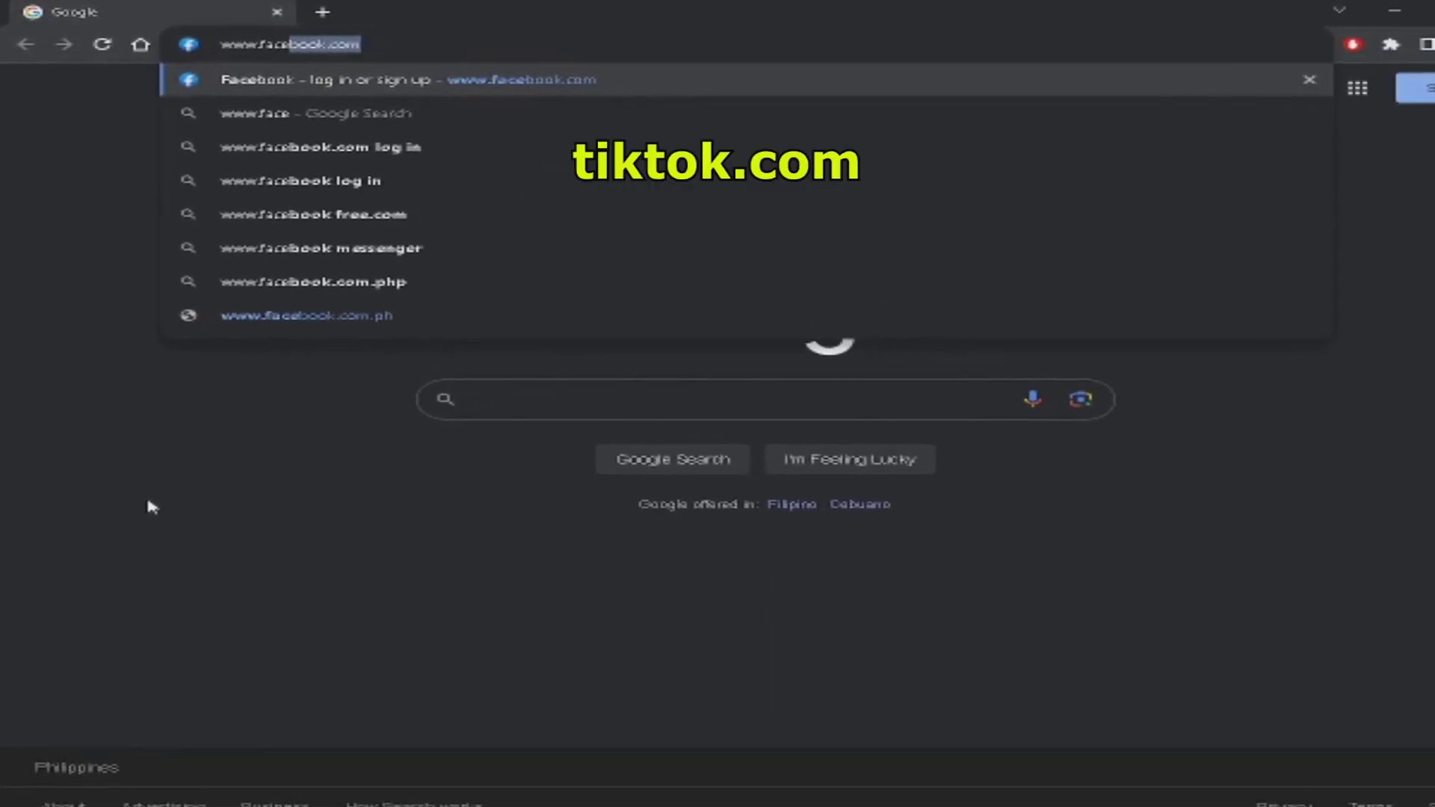
{"action": "key", "text": "Return"}
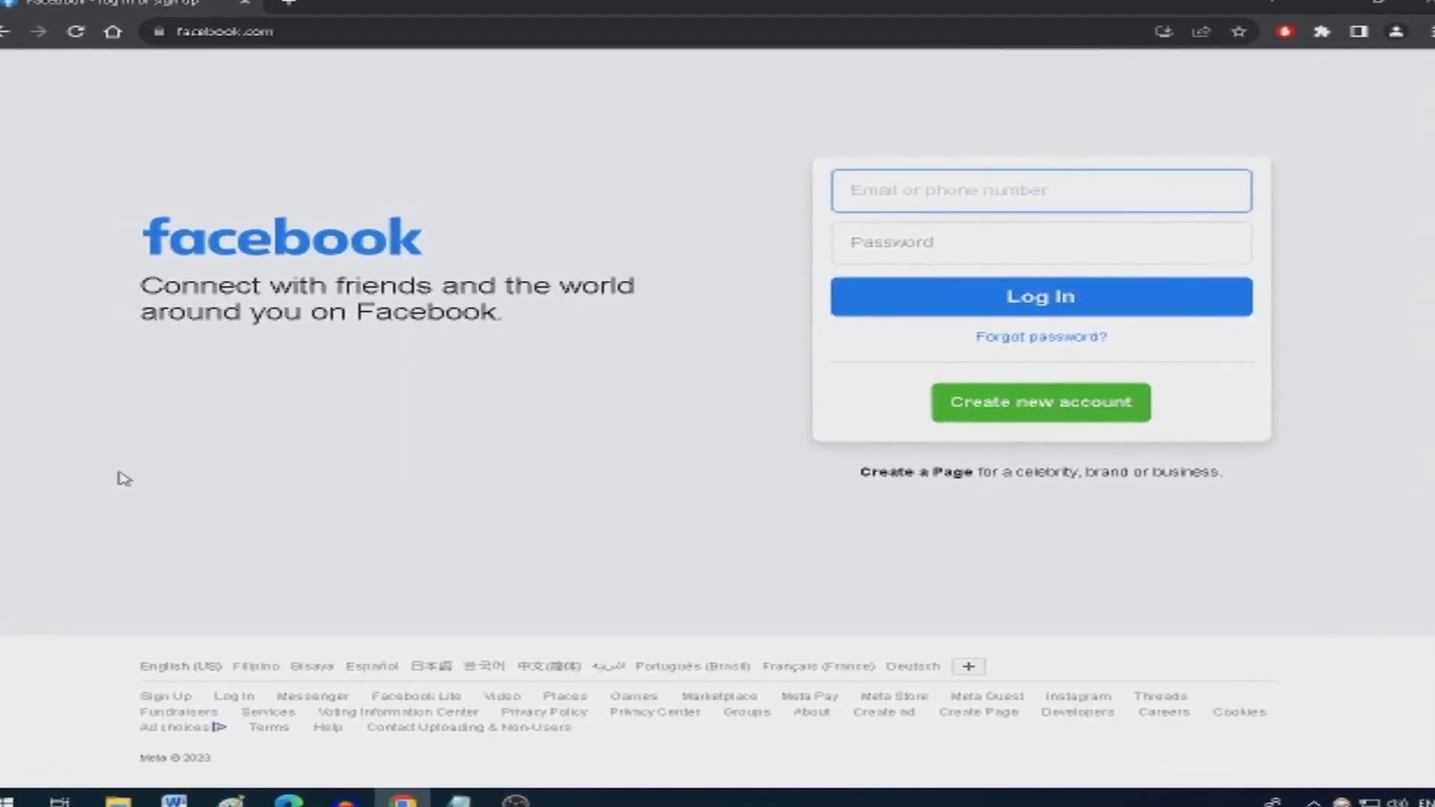
{"action": "key", "text": "ctrl+t"}
{"action": "type", "text": "www"}
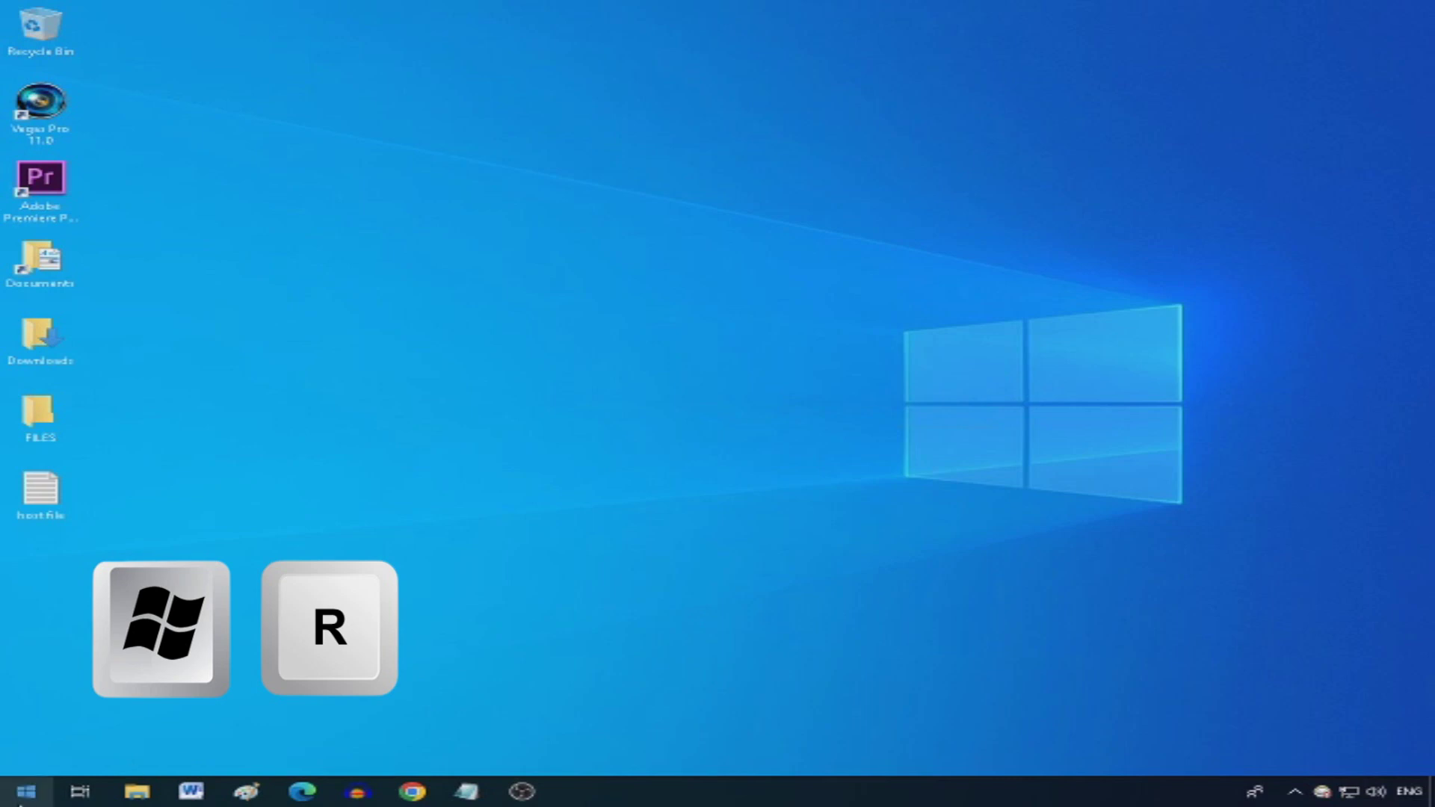
Open File Explorer and go to Local Disk (C:) under This PC
{"action": "right_click", "coordinate": [22, 797]}
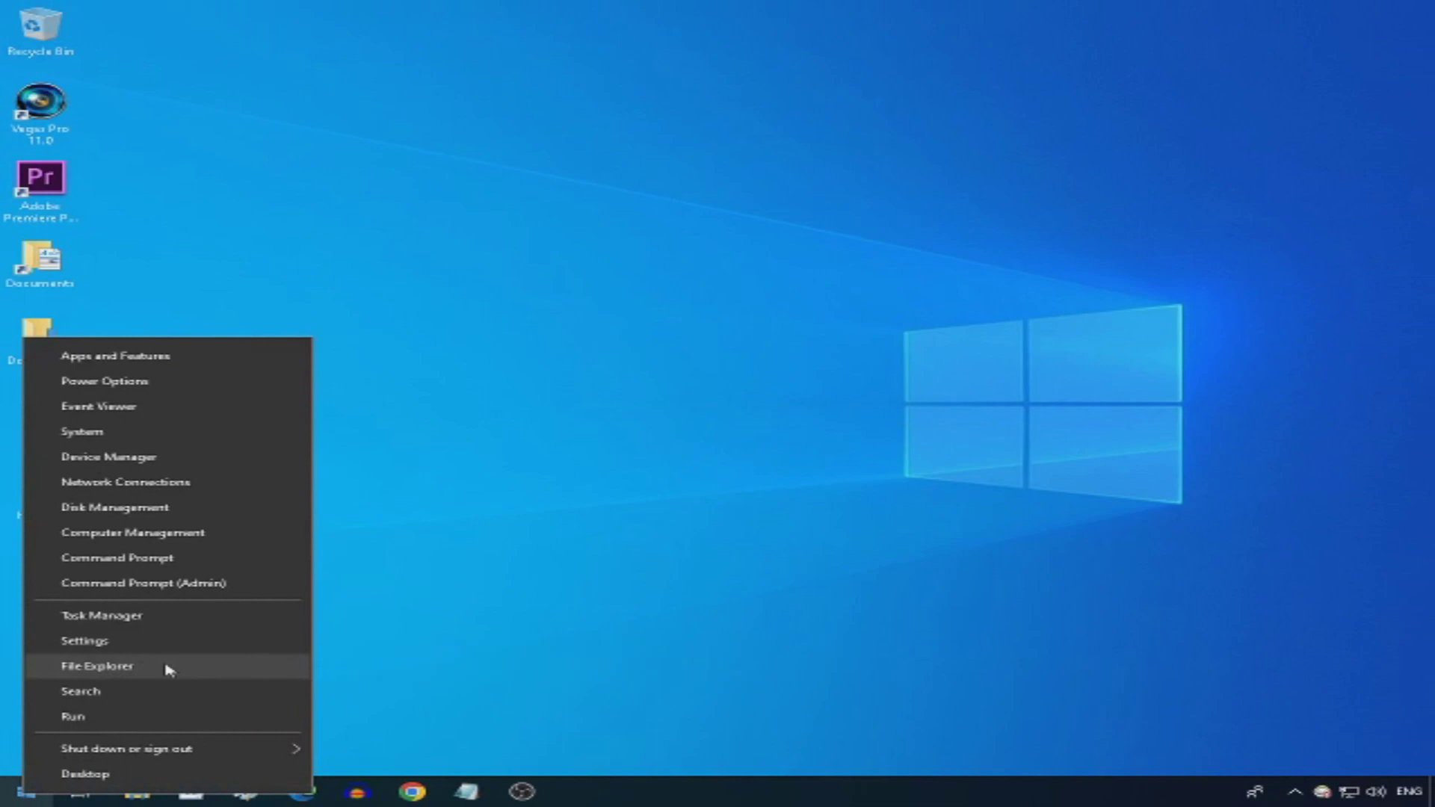
{"action": "left_click", "coordinate": [169, 667]}
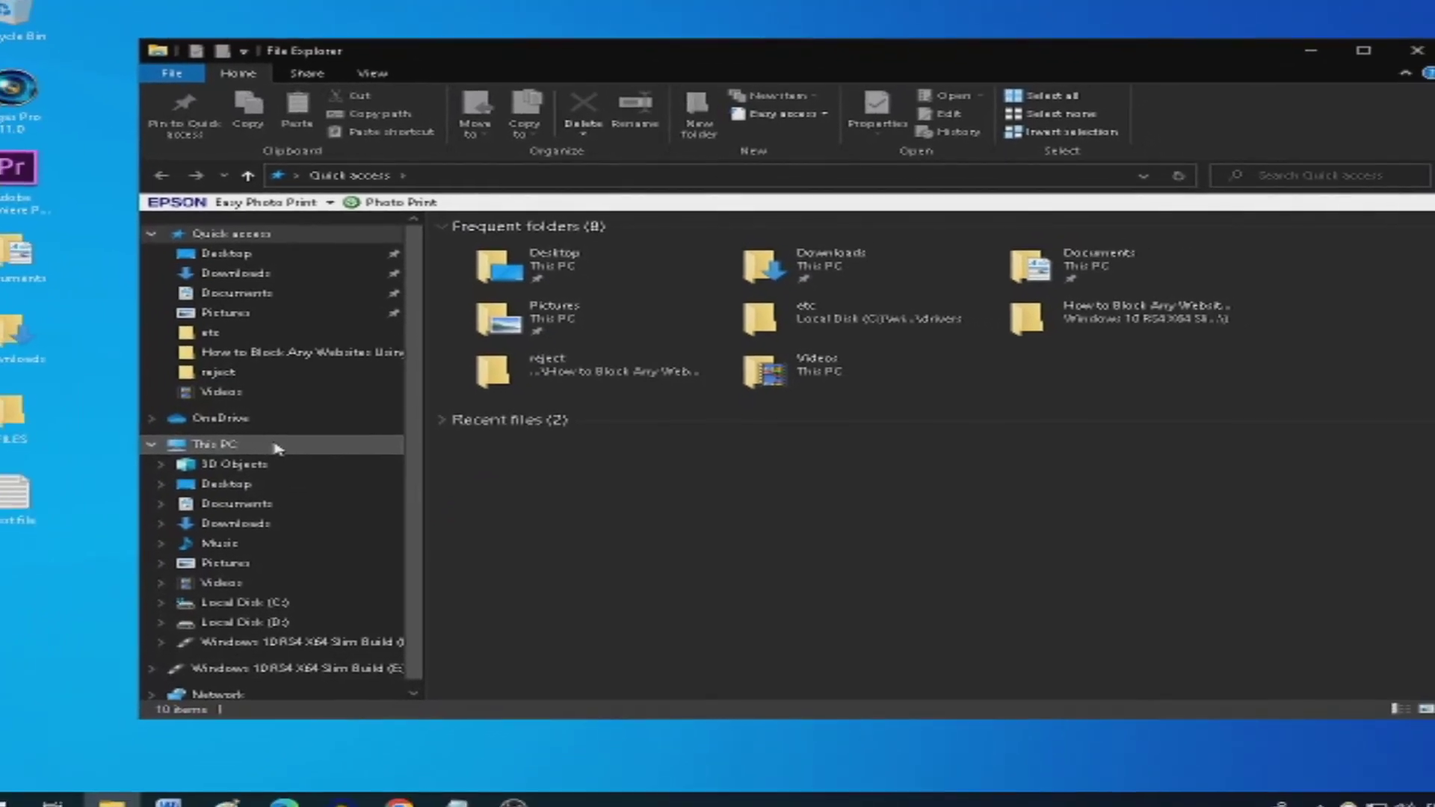
{"action": "left_click", "coordinate": [294, 446]}
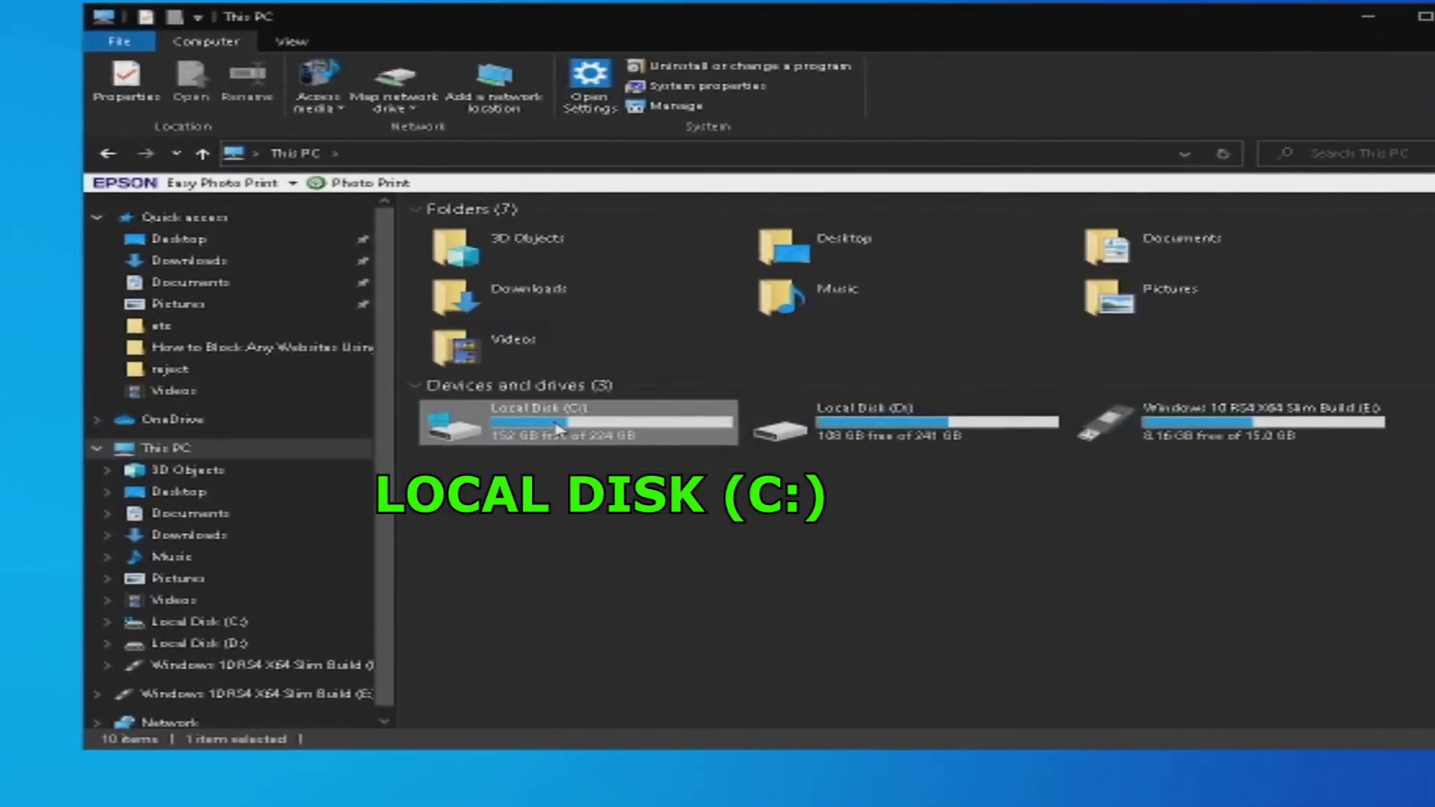
{"action": "double_click", "coordinate": [516, 418]}
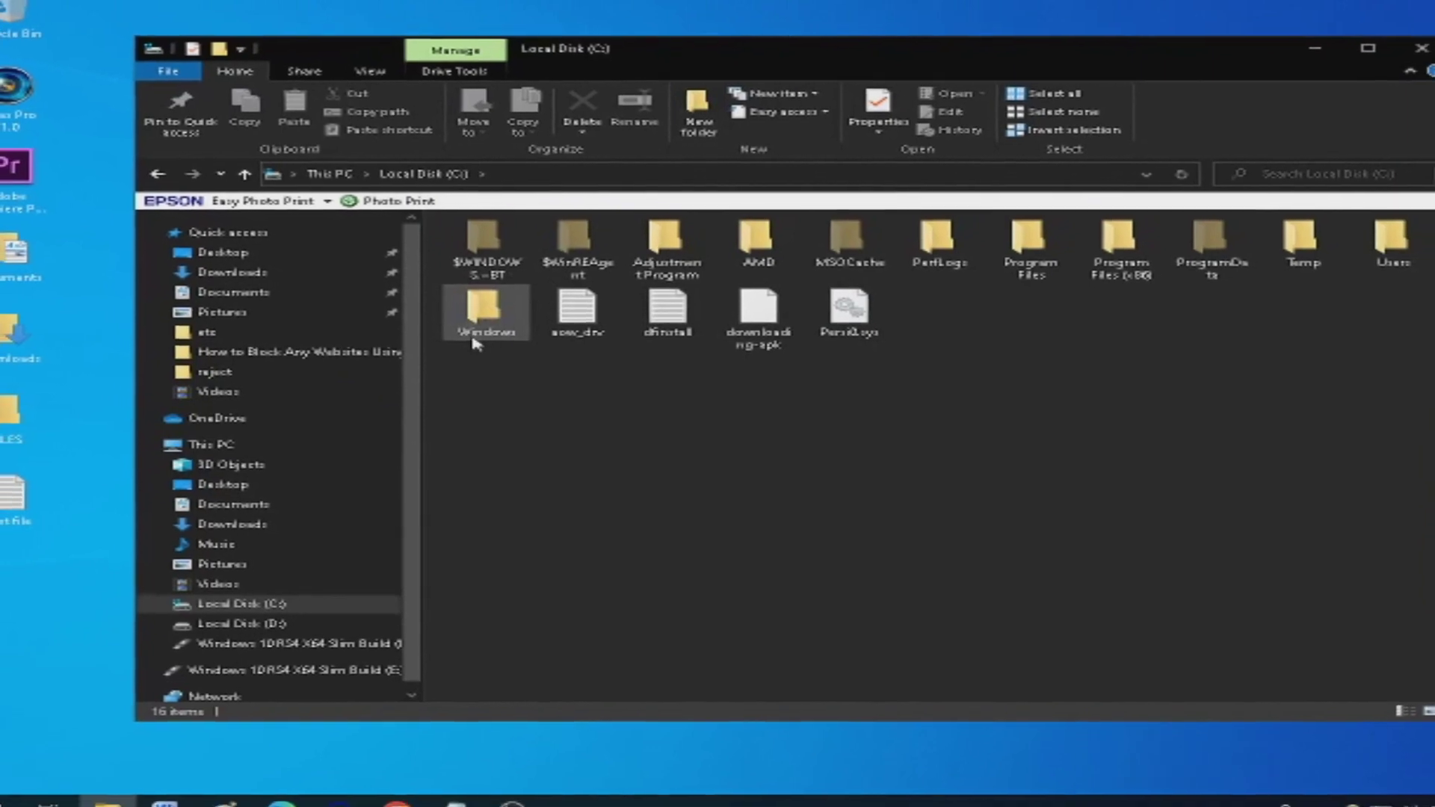
Navigate from the C: drive into Windows, System32, drivers and the etc folder
{"action": "double_click", "coordinate": [490, 329]}
{"action": "left_click", "coordinate": [577, 504]}
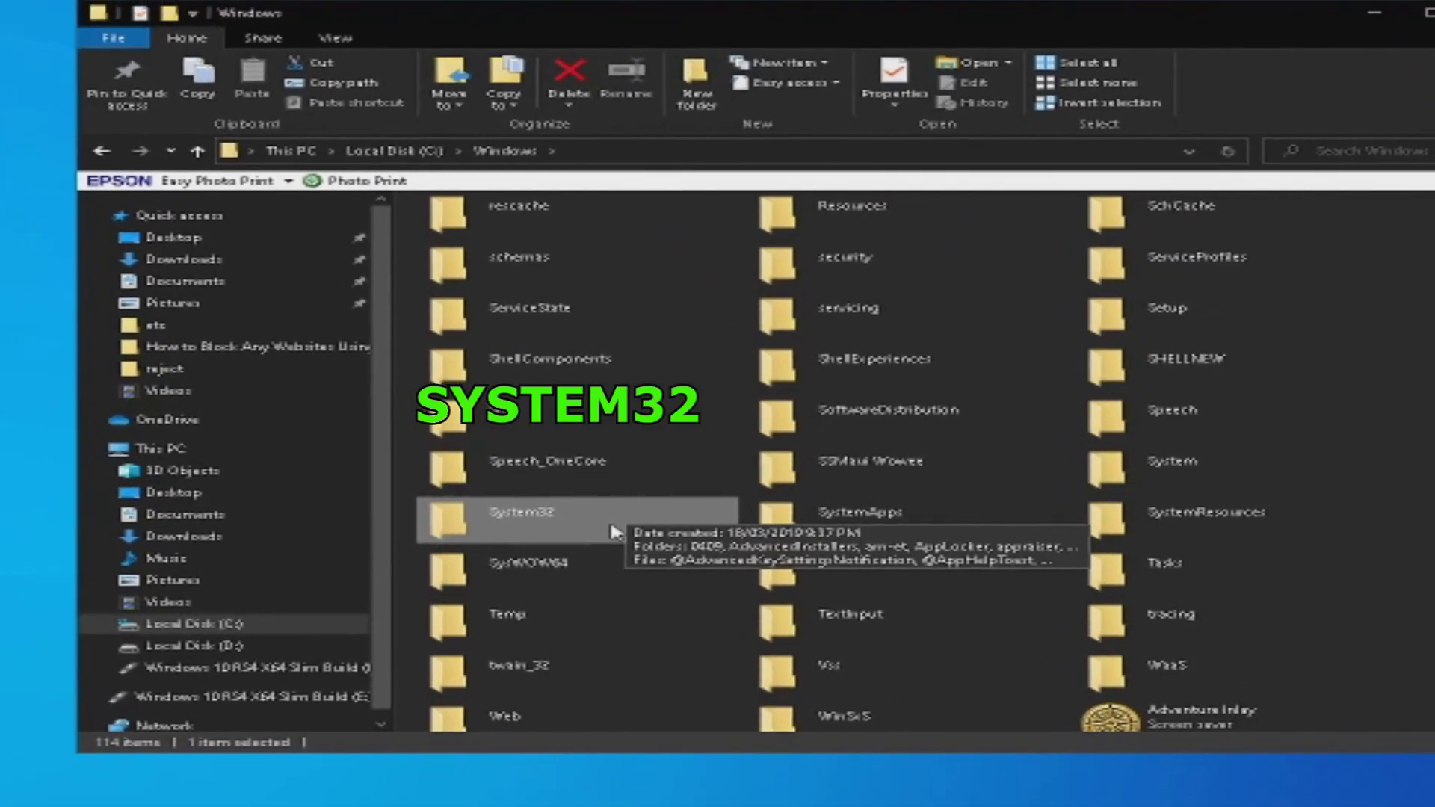
{"action": "double_click", "coordinate": [617, 523]}
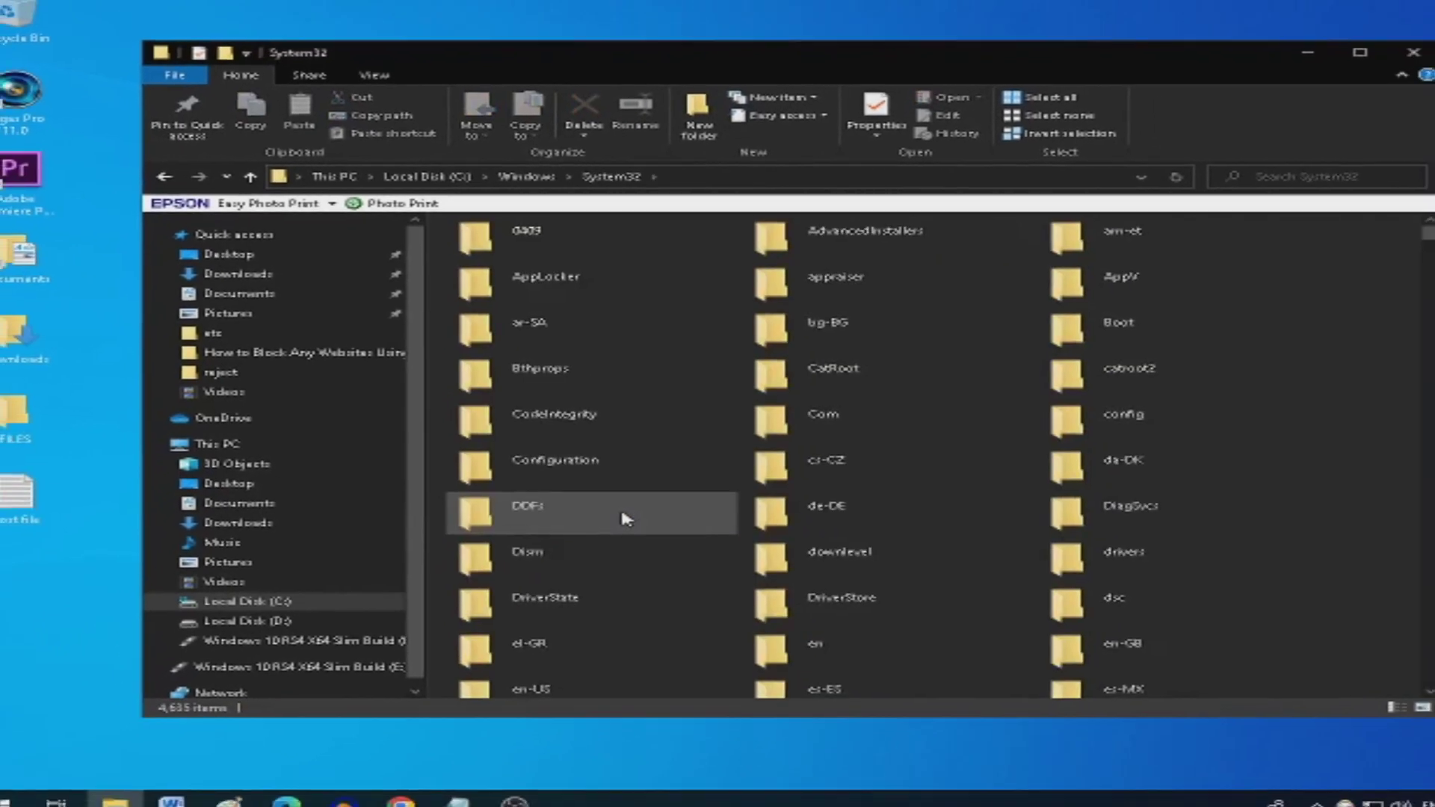
{"action": "left_click", "coordinate": [1155, 551]}
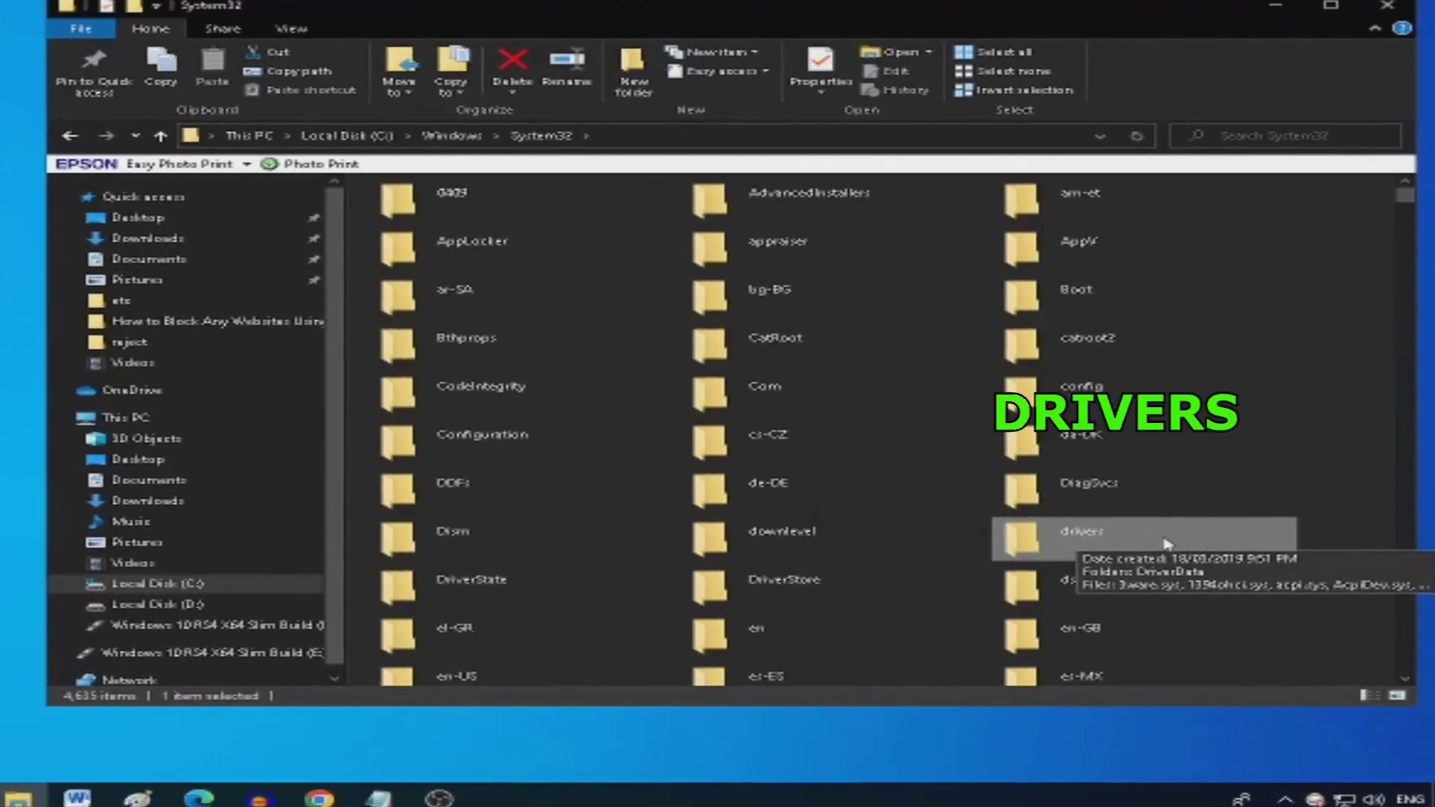
{"action": "double_click", "coordinate": [1166, 543]}
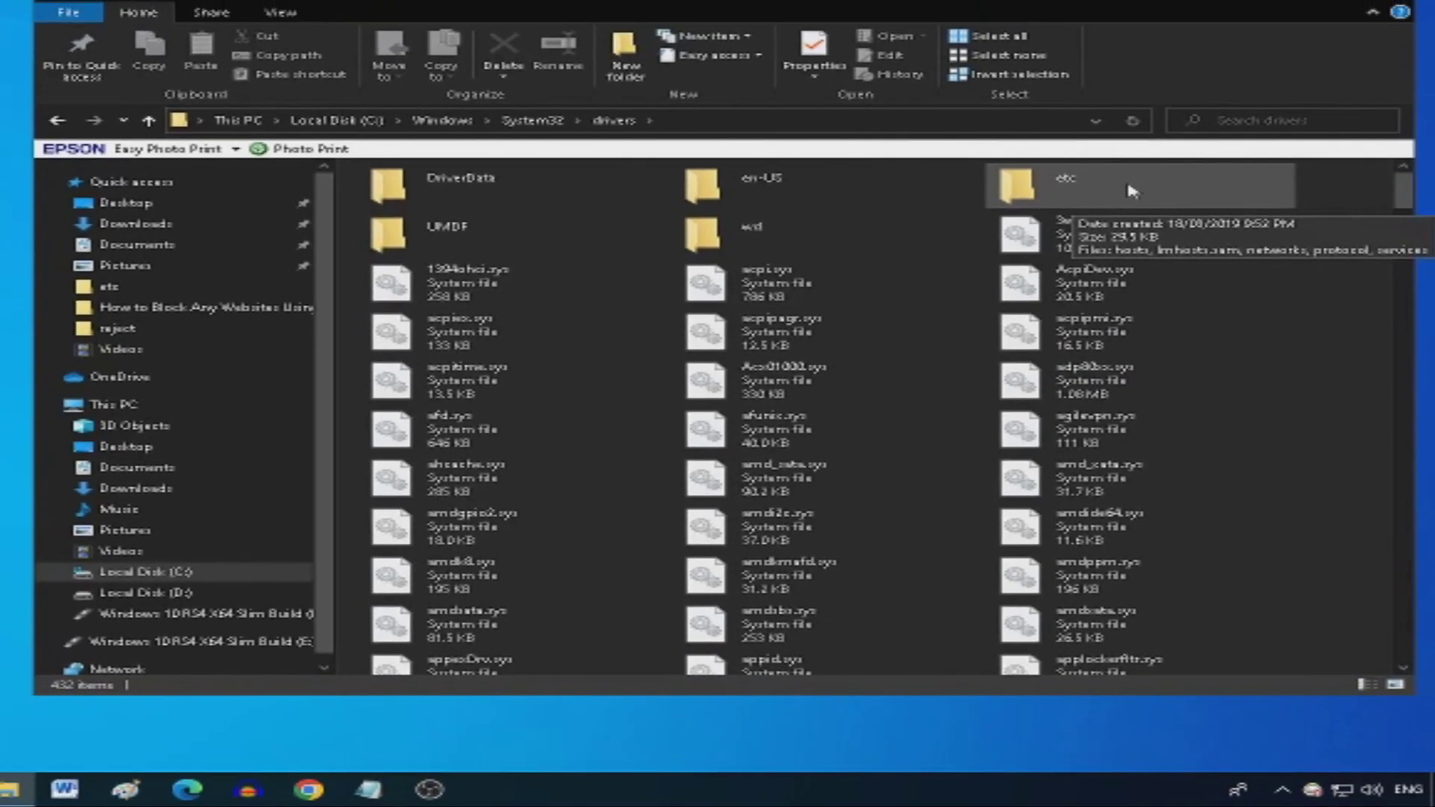
{"action": "double_click", "coordinate": [1130, 192]}
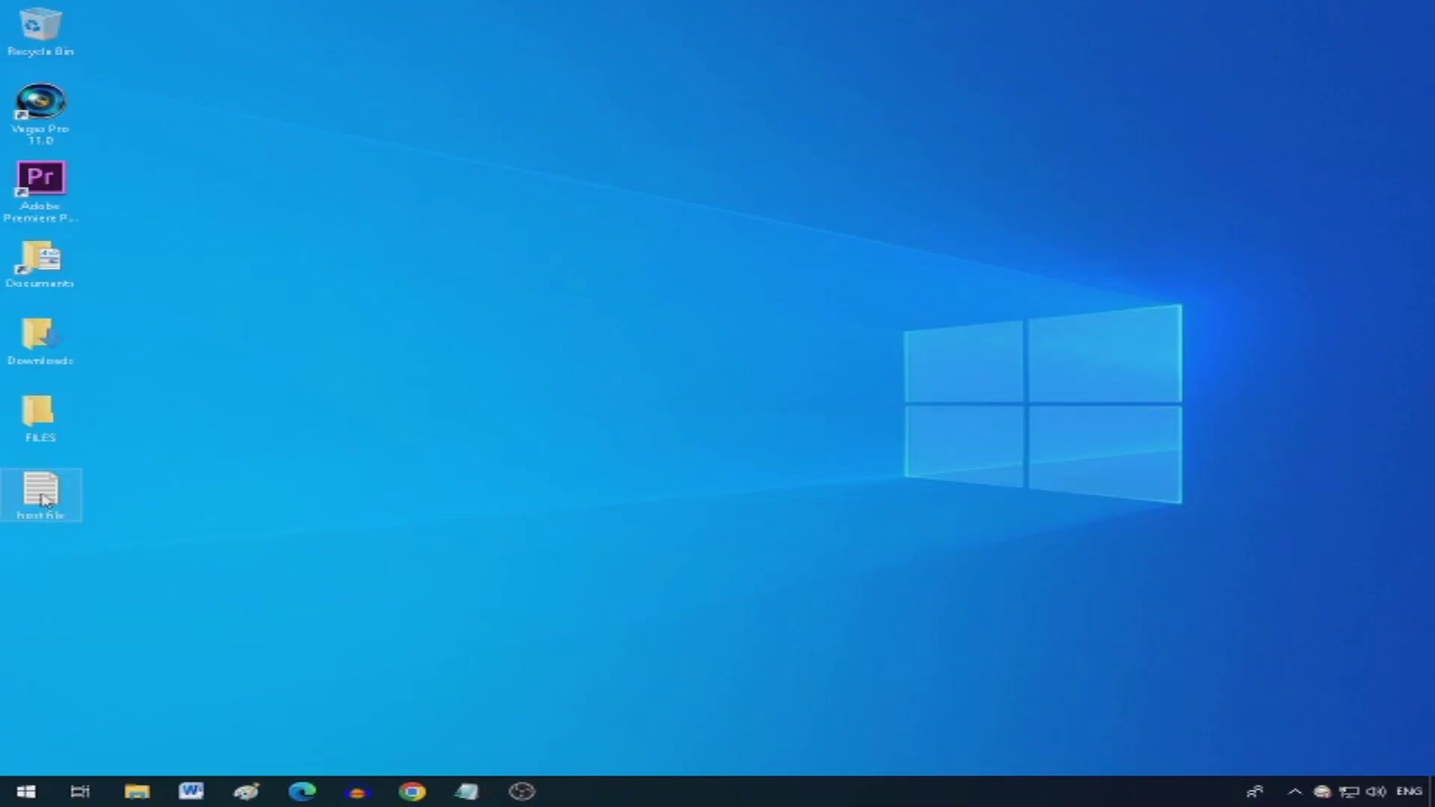
Open the host file note on the desktop and copy the path c:\windows\system32\drivers\etc\hosts
{"action": "double_click", "coordinate": [46, 500]}
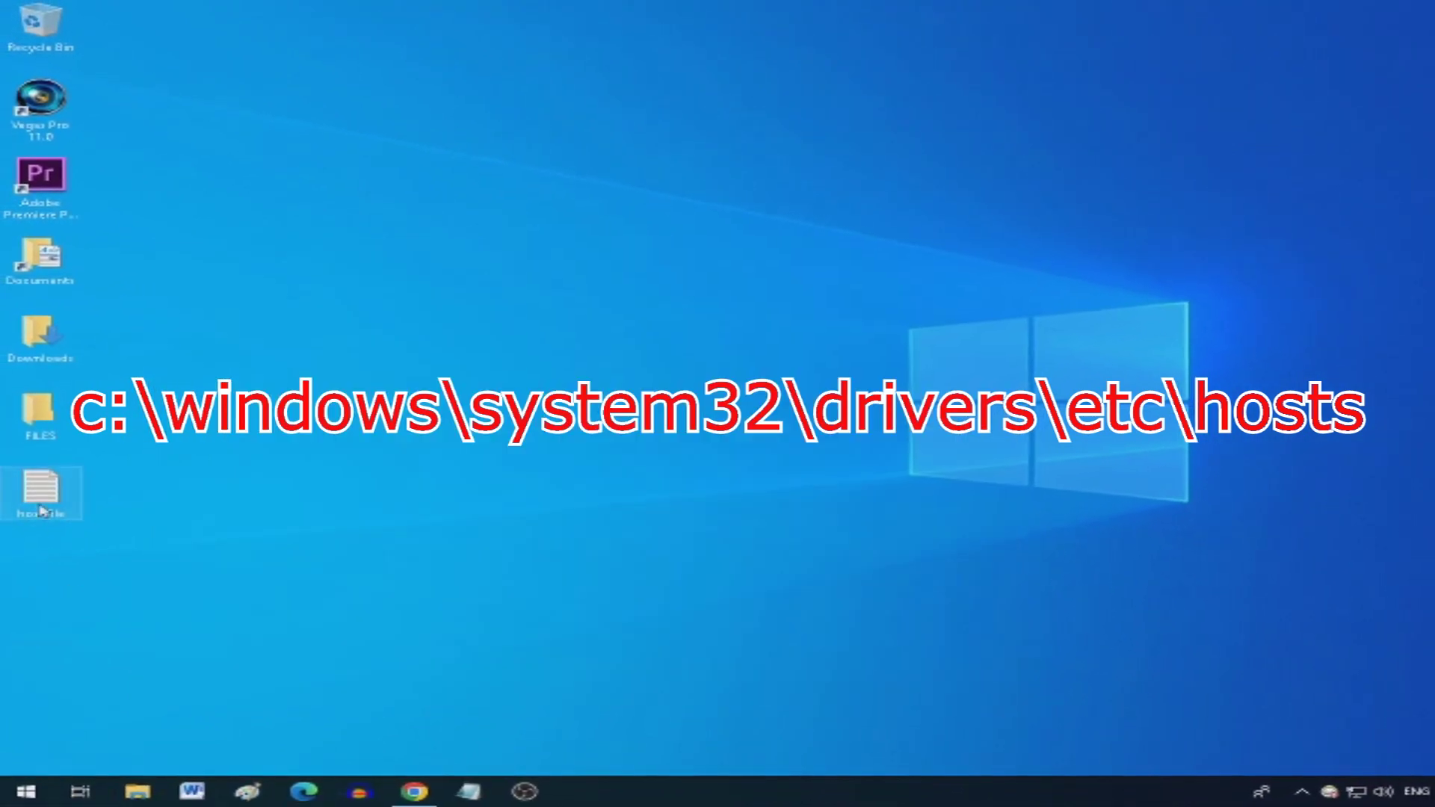
{"action": "double_click", "coordinate": [42, 499]}
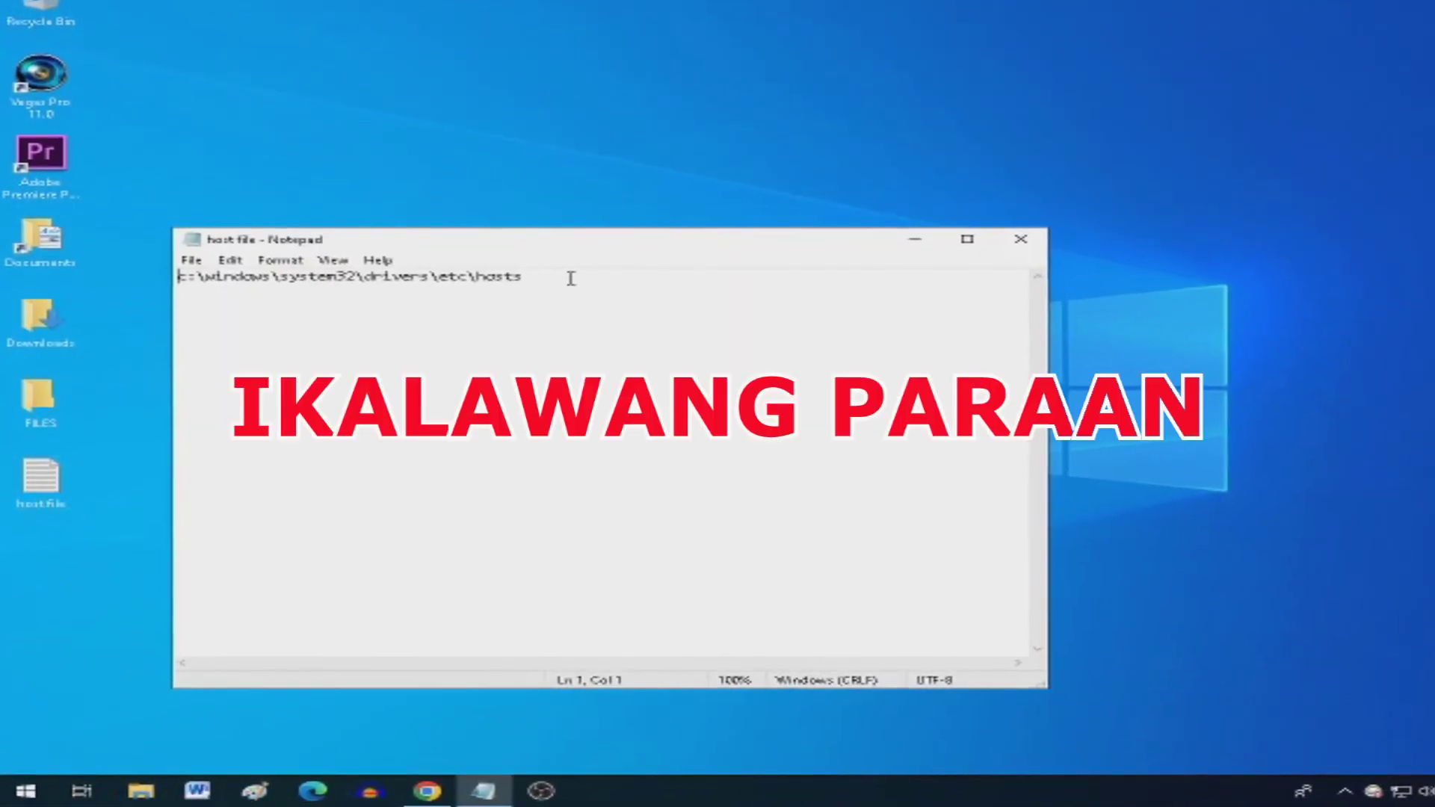
{"action": "right_click", "coordinate": [248, 267]}
{"action": "left_click", "coordinate": [353, 316]}
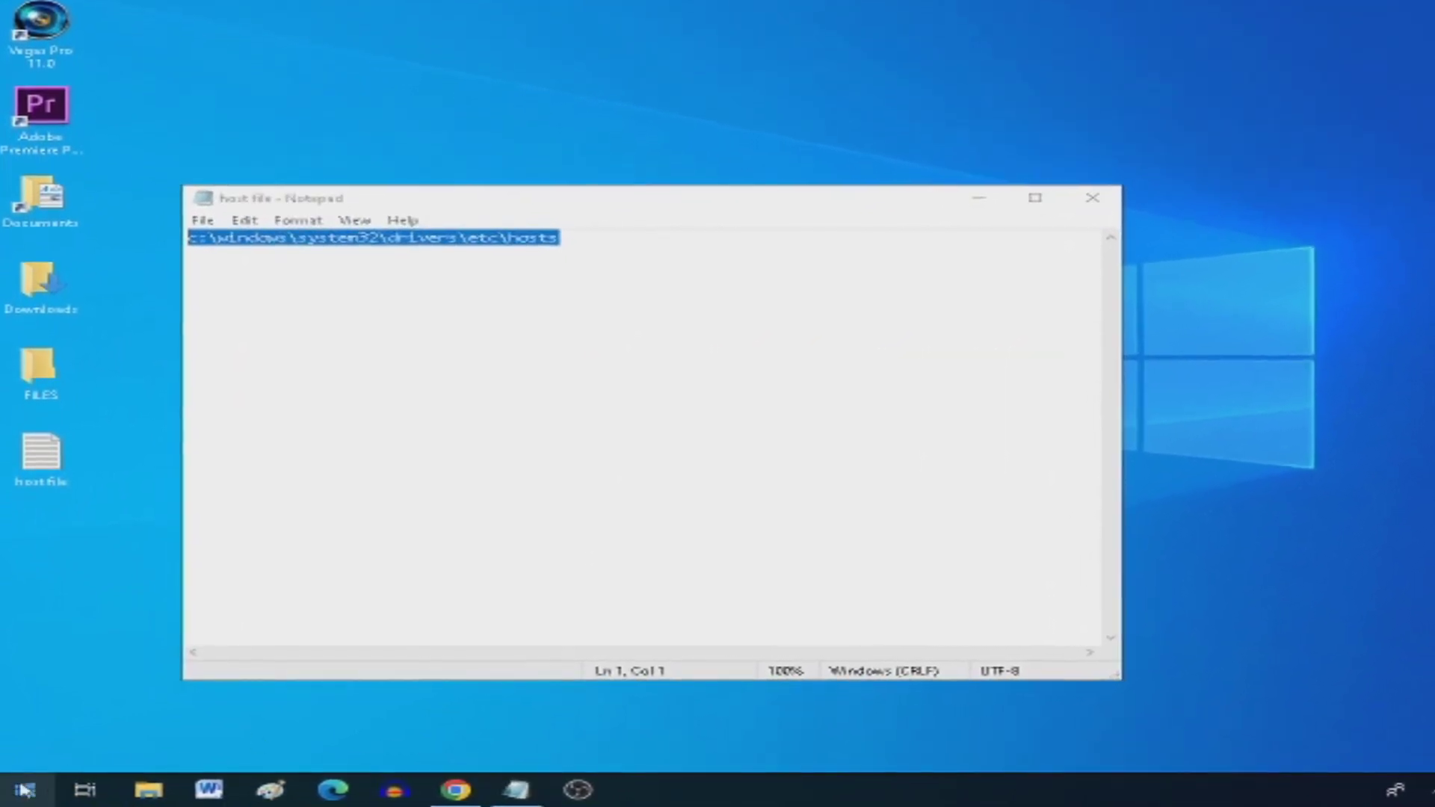
Open the Run dialog and paste the copied hosts path into it
{"action": "right_click", "coordinate": [25, 790]}
{"action": "left_click", "coordinate": [231, 696]}
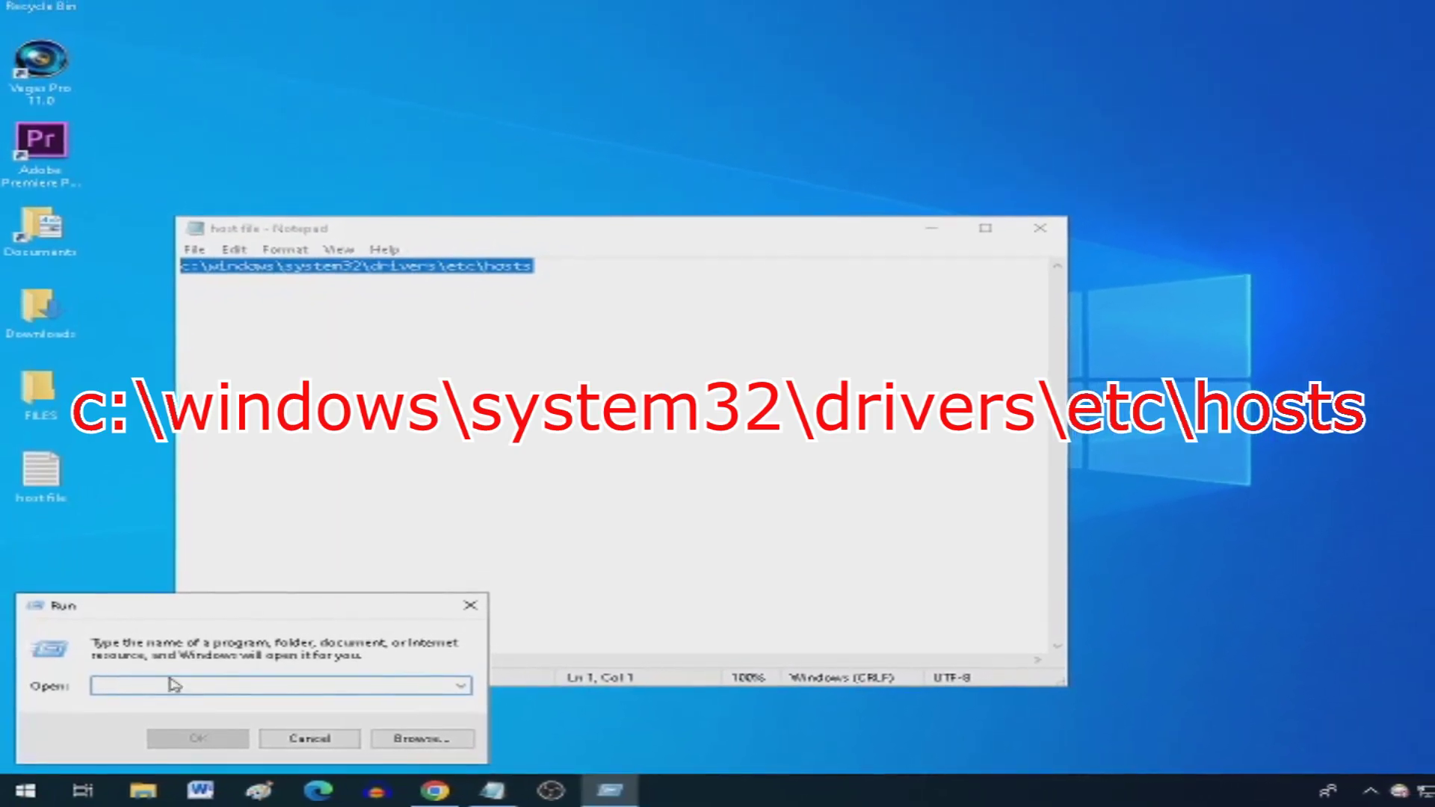
{"action": "right_click", "coordinate": [147, 687]}
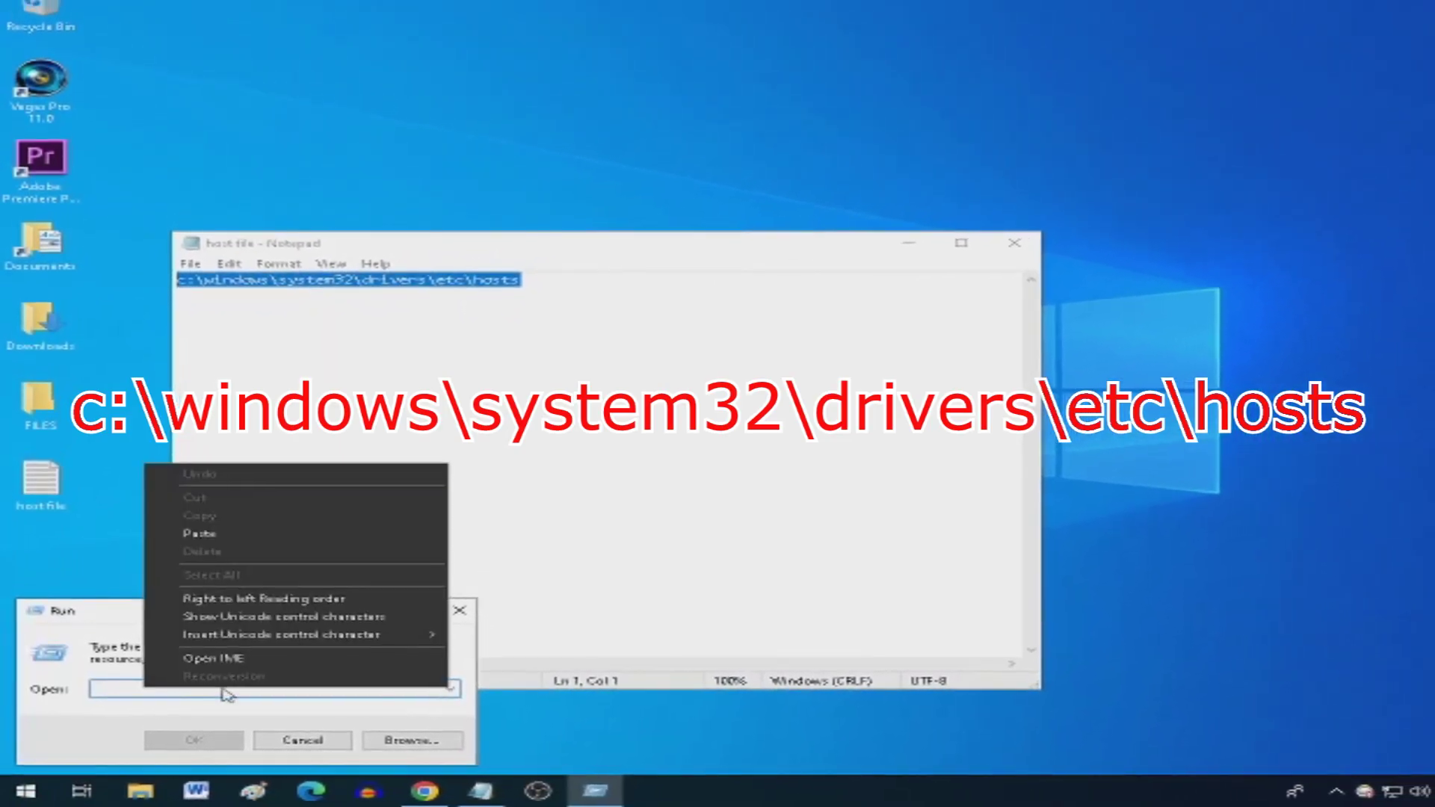
{"action": "left_click", "coordinate": [282, 543]}
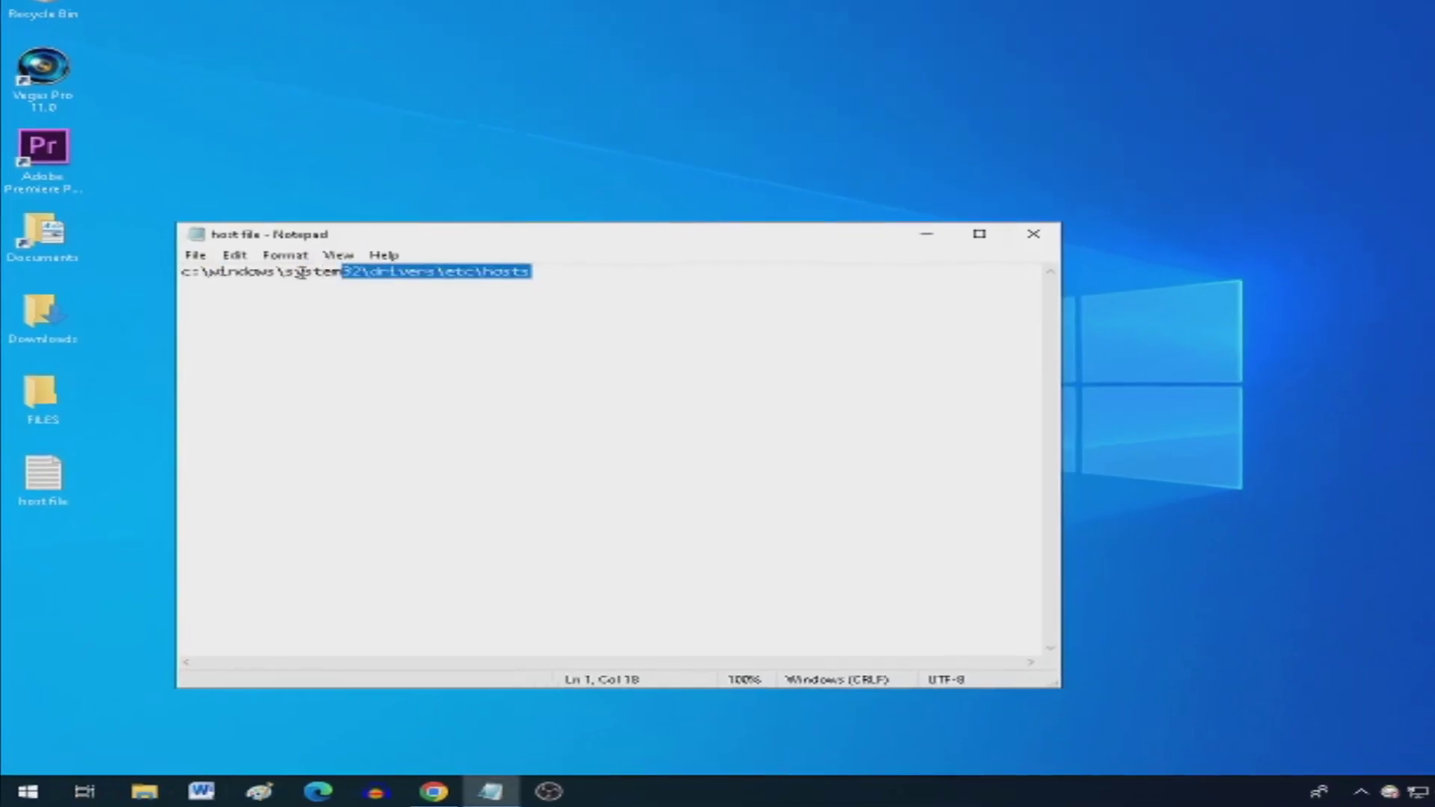
Select the complete c:\windows\system32\drivers\etc\hosts line in the host file note and copy it again
{"action": "left_click_drag", "start_coordinate": [343, 269], "coordinate": [188, 268]}
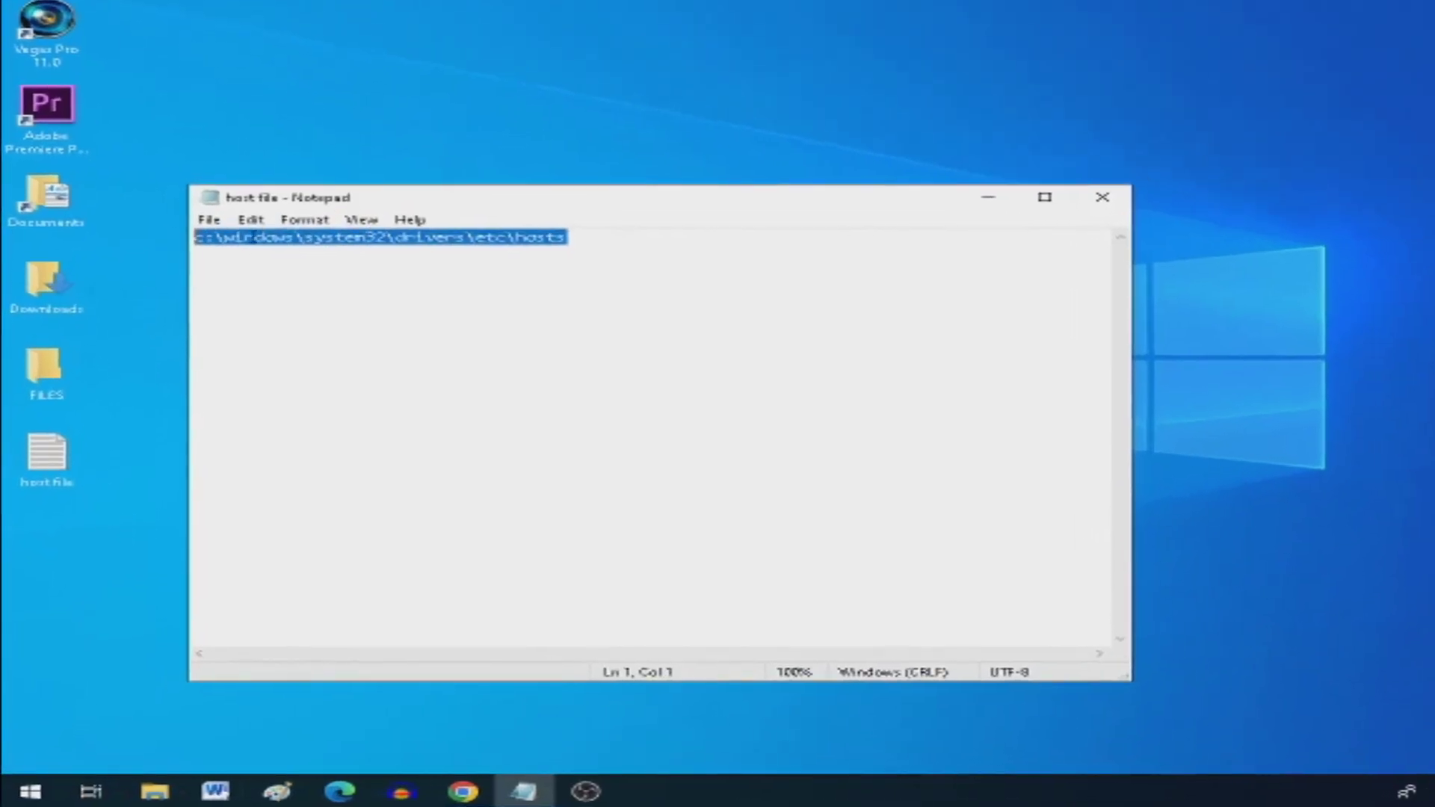
{"action": "right_click", "coordinate": [247, 273]}
{"action": "left_click", "coordinate": [403, 253]}
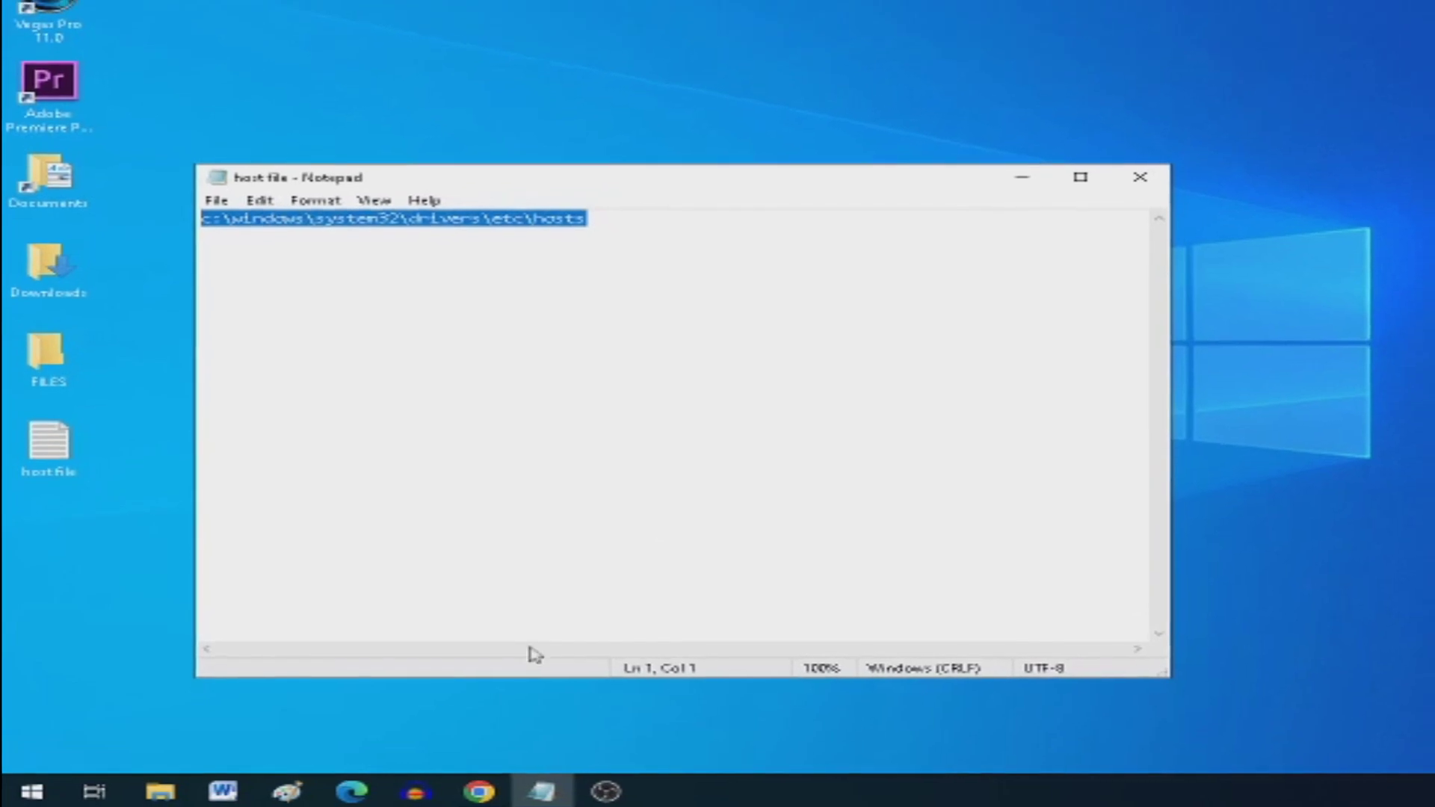
Run c:\windows\system32\drivers\etc\hosts and choose Notepad as the program for opening the file
{"action": "right_click", "coordinate": [30, 791]}
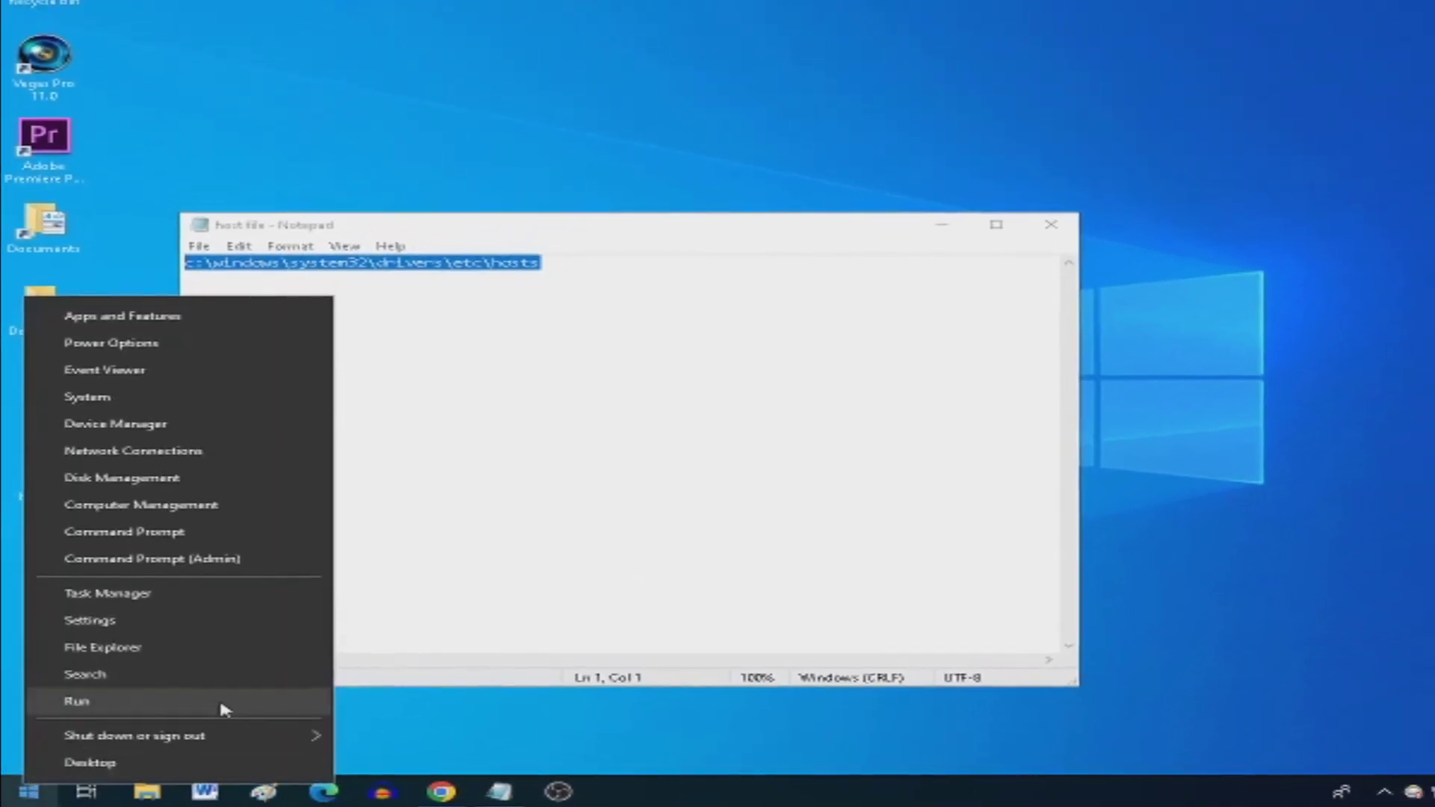
{"action": "left_click", "coordinate": [221, 707]}
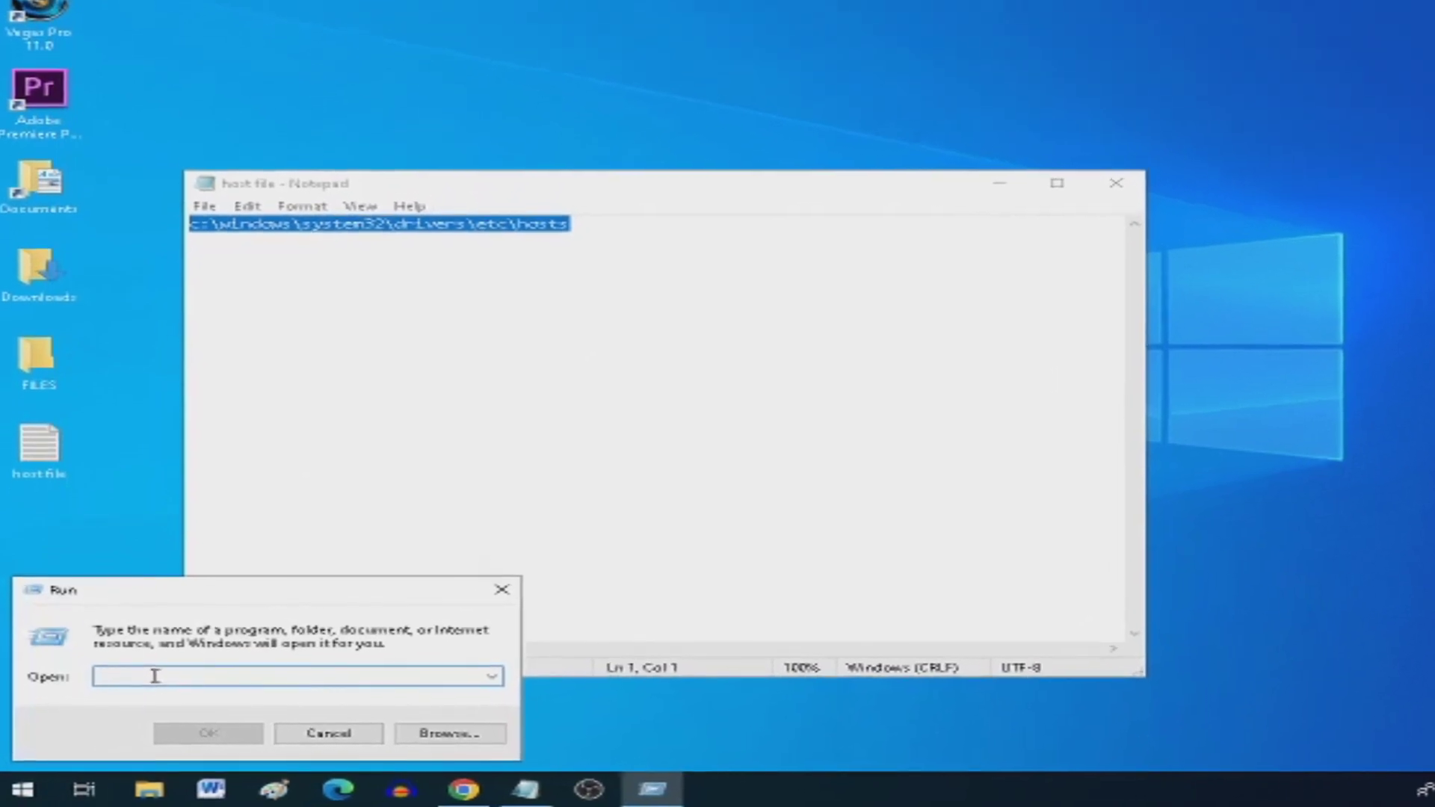
{"action": "right_click", "coordinate": [155, 675]}
{"action": "left_click", "coordinate": [315, 490]}
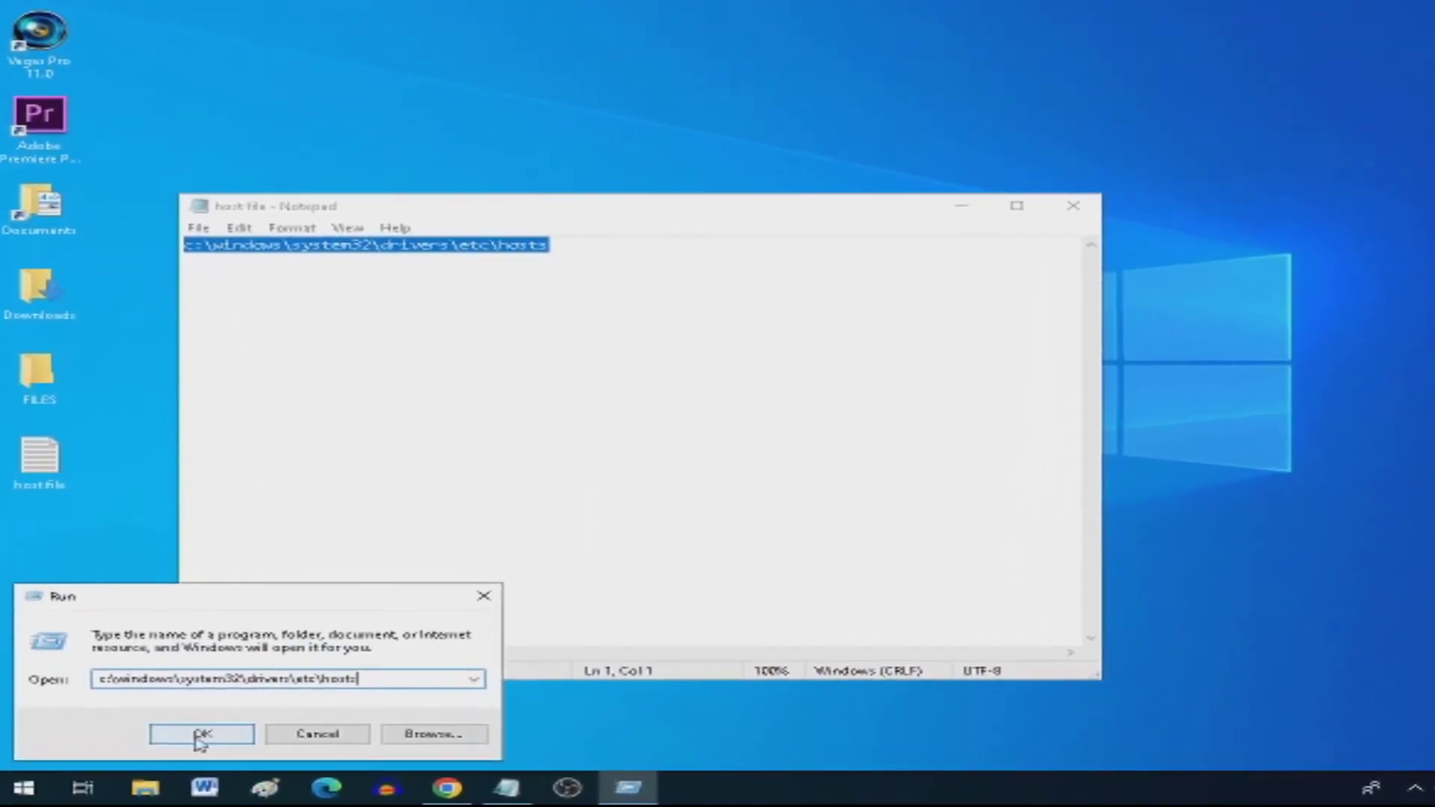
{"action": "left_click", "coordinate": [188, 739]}
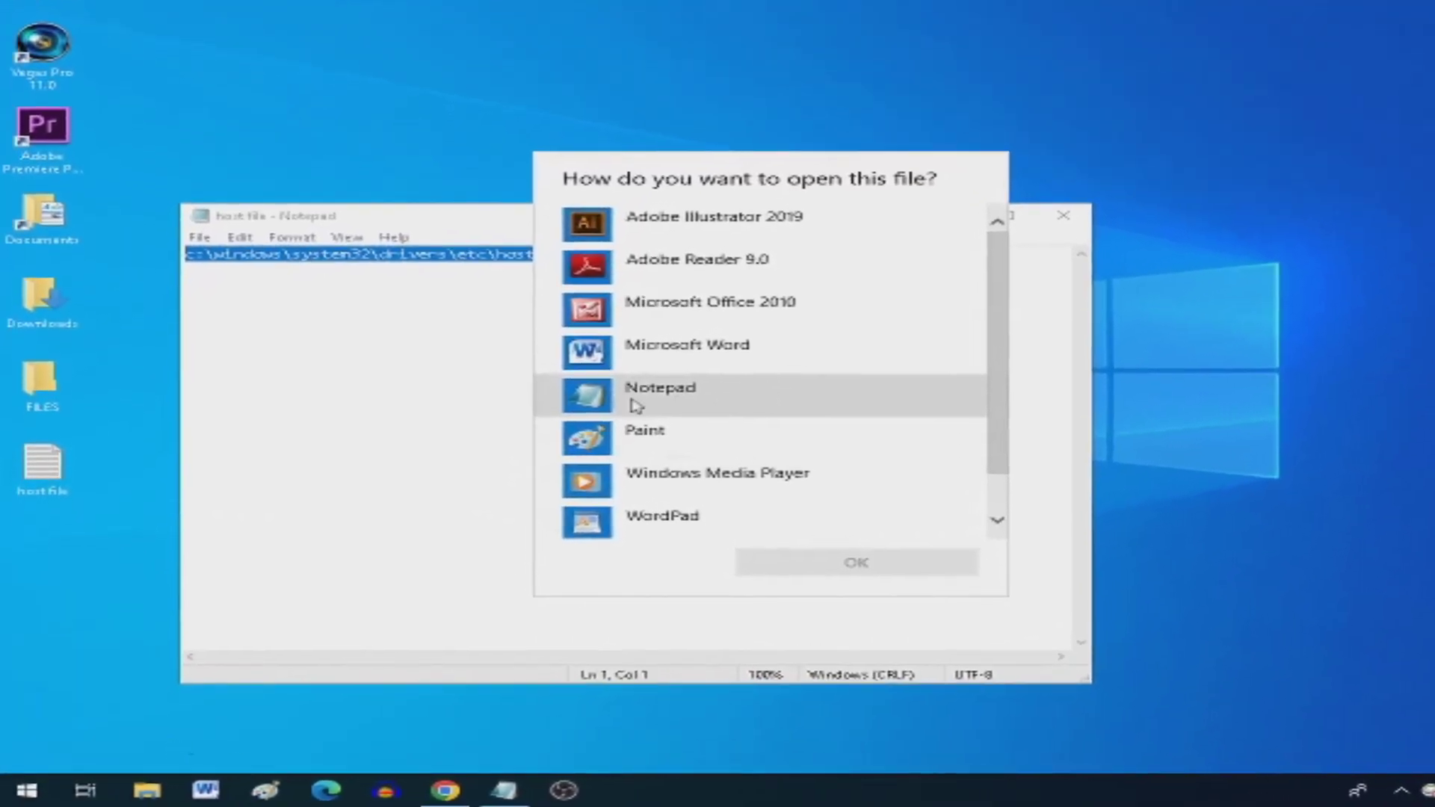
{"action": "left_click", "coordinate": [677, 400]}
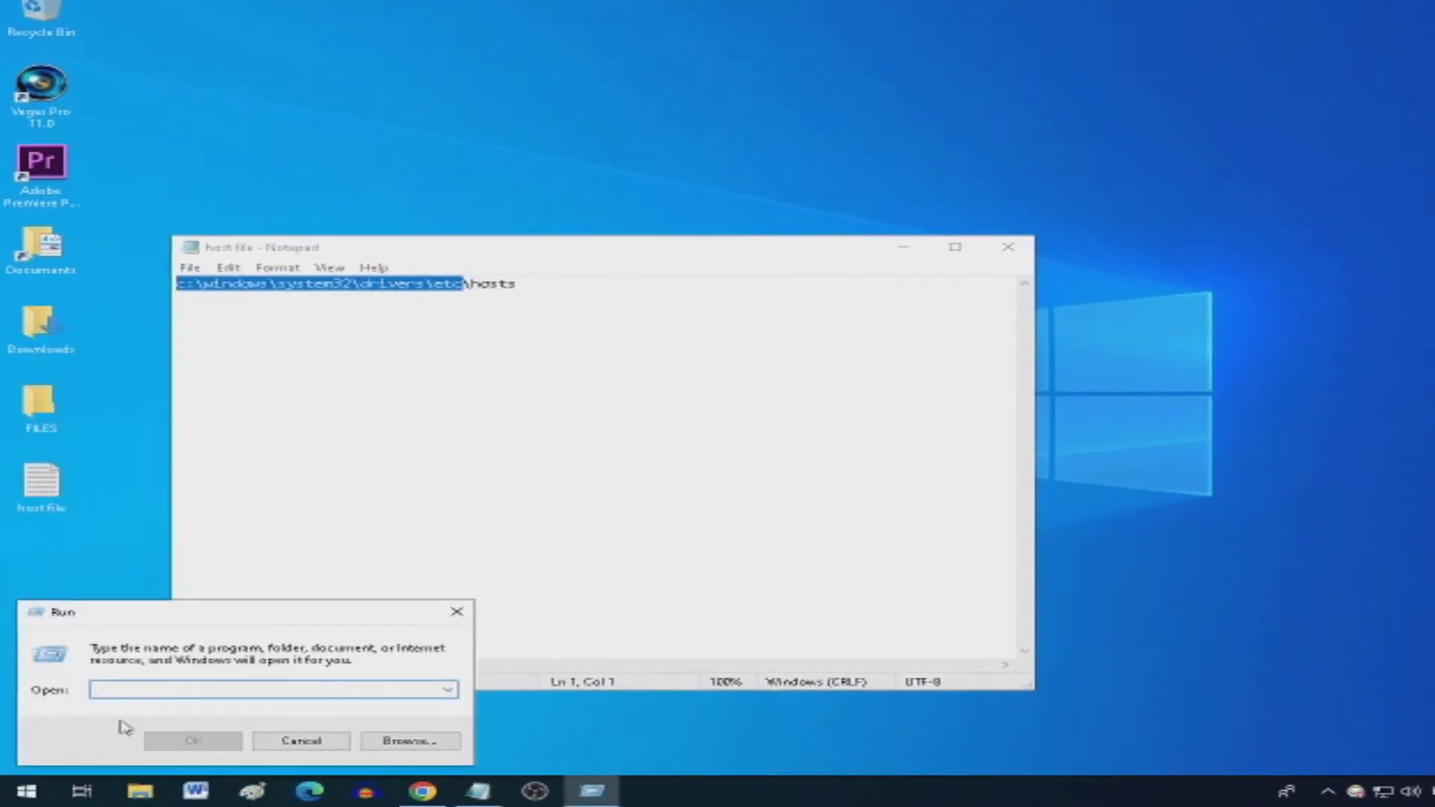
Open the folder c:\windows\system32\drivers\etc by pasting its path into the Run dialog
{"action": "right_click", "coordinate": [146, 686]}
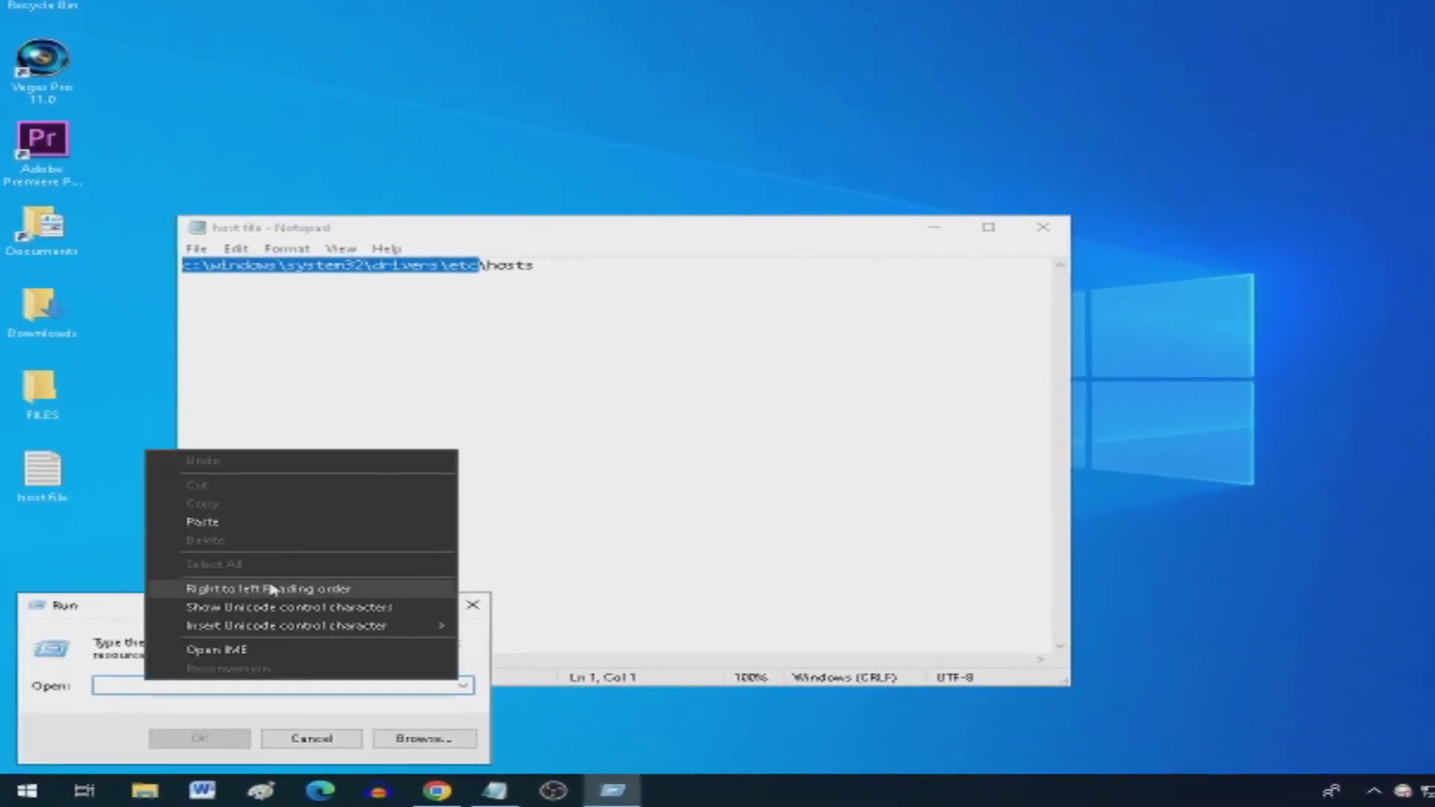
{"action": "left_click", "coordinate": [318, 523]}
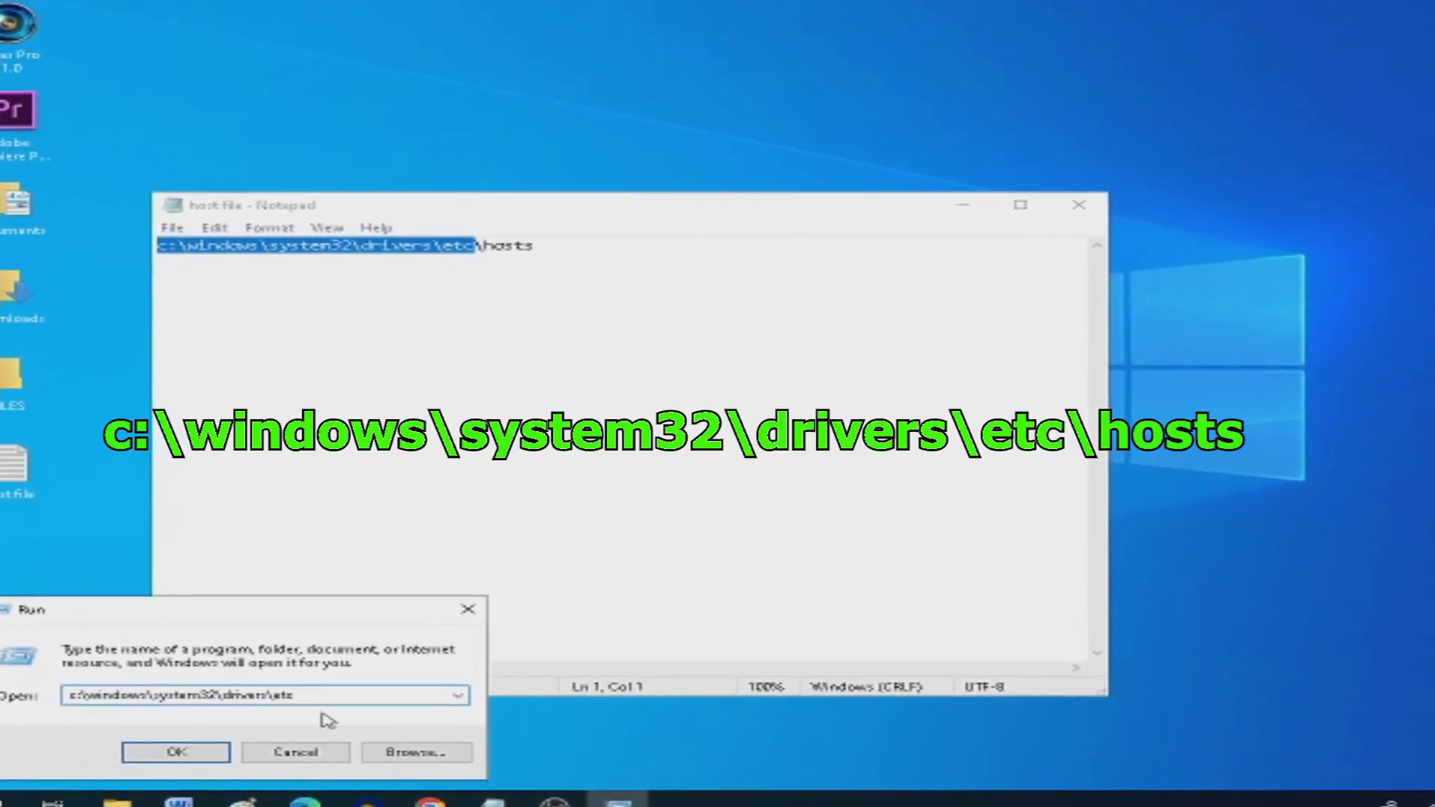
{"action": "key", "text": "Return"}
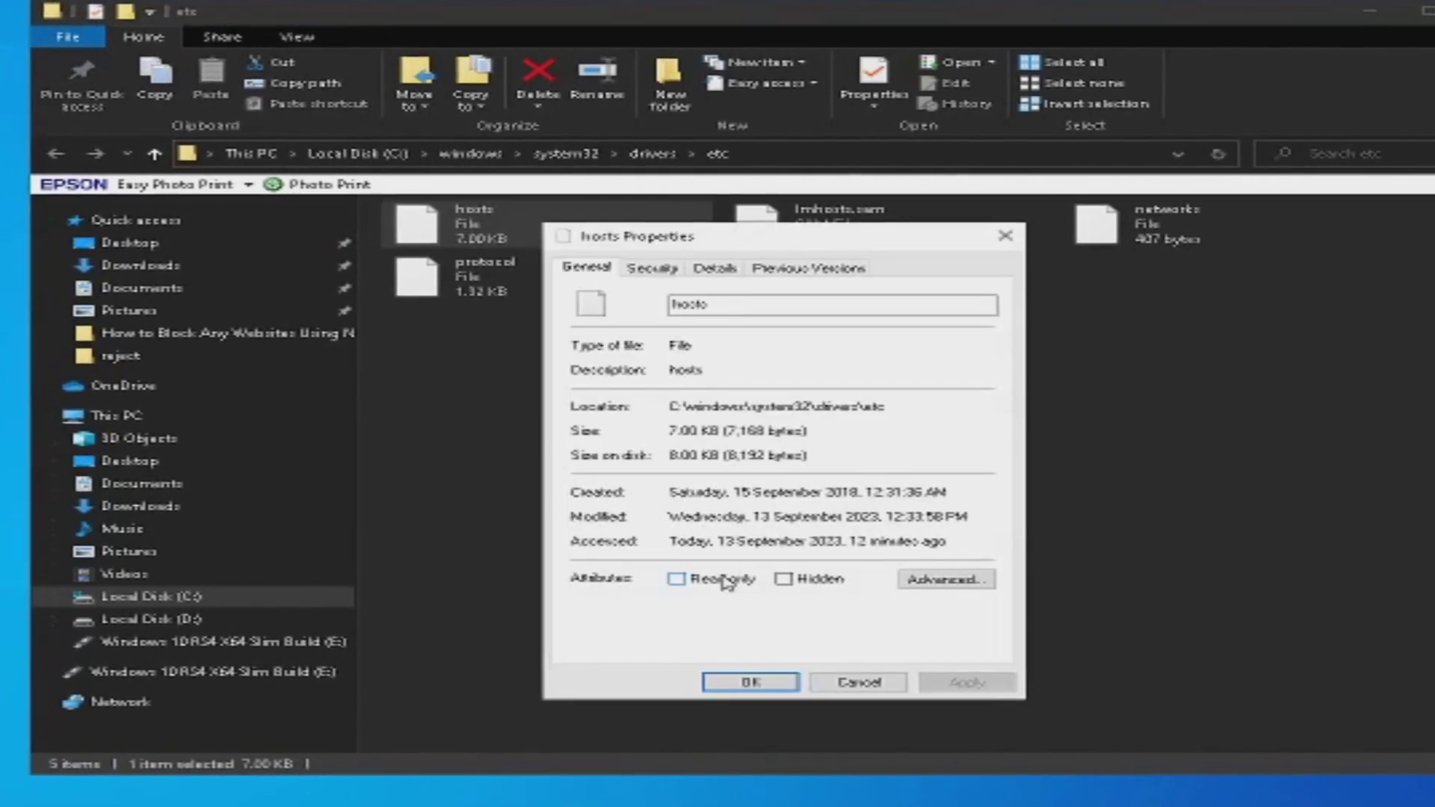
In the hosts file's properties, show the security permissions of the Administrators group
{"action": "left_click", "coordinate": [654, 272]}
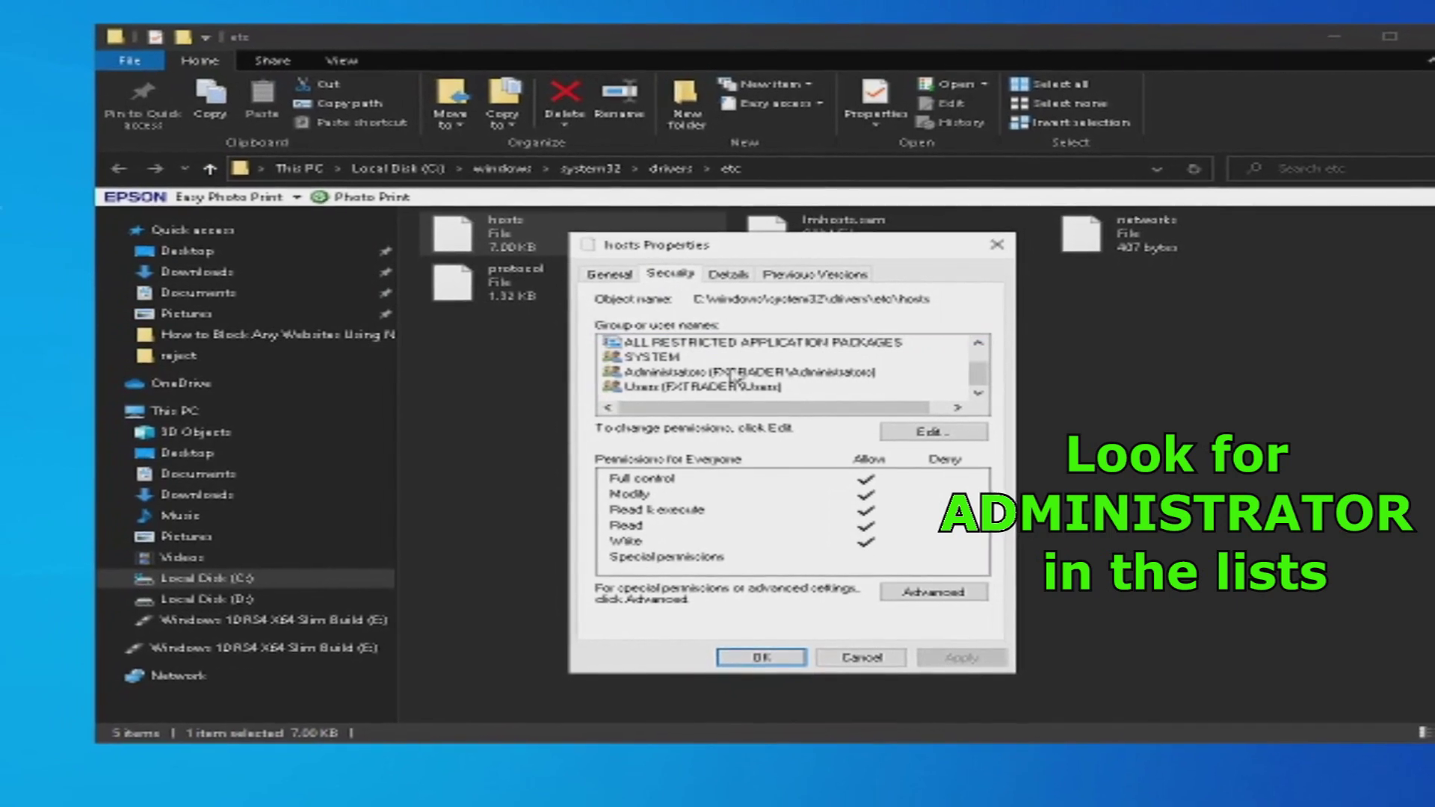
{"action": "left_click", "coordinate": [688, 372]}
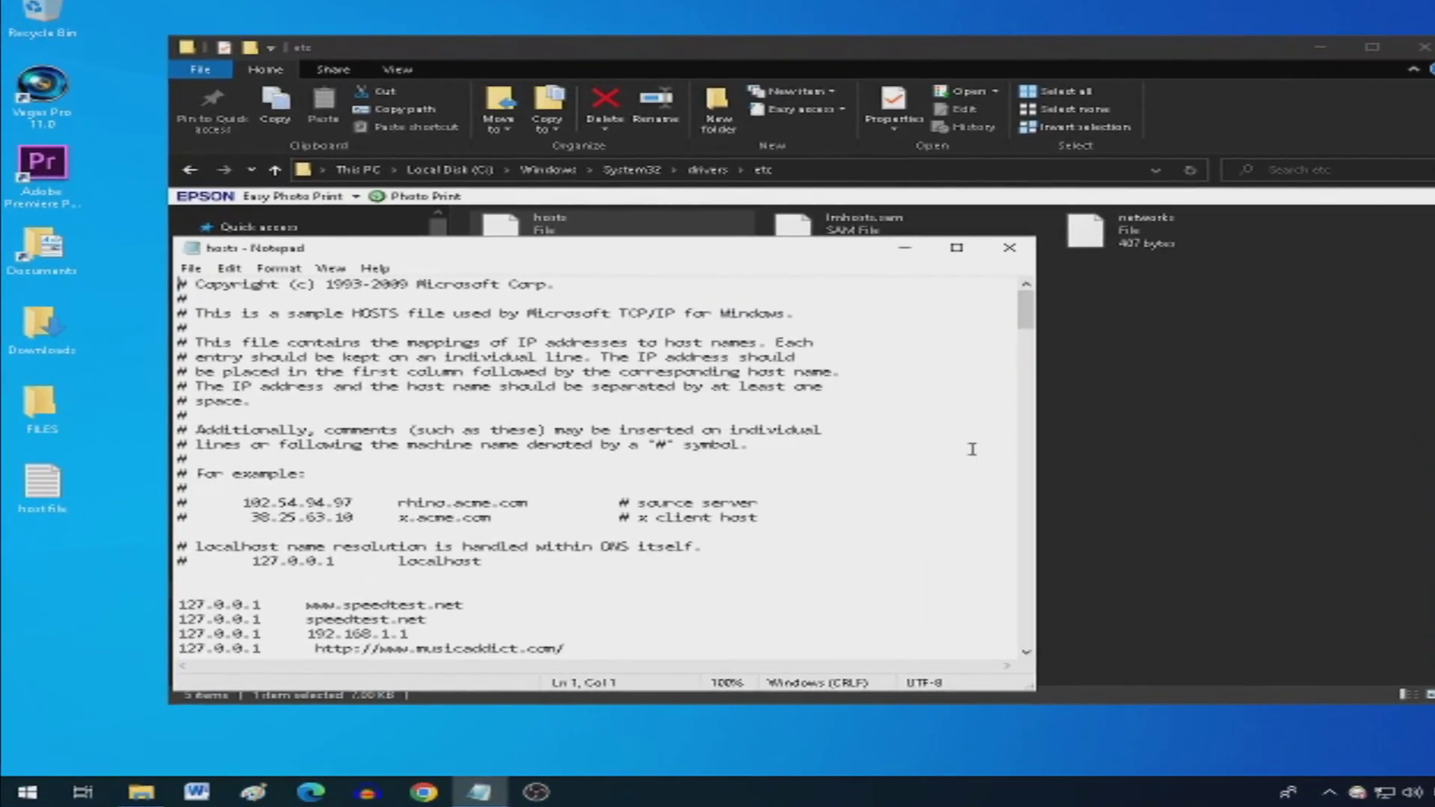
{"action": "scroll", "coordinate": [944, 457], "scroll_direction": "down", "scroll_amount": 1}
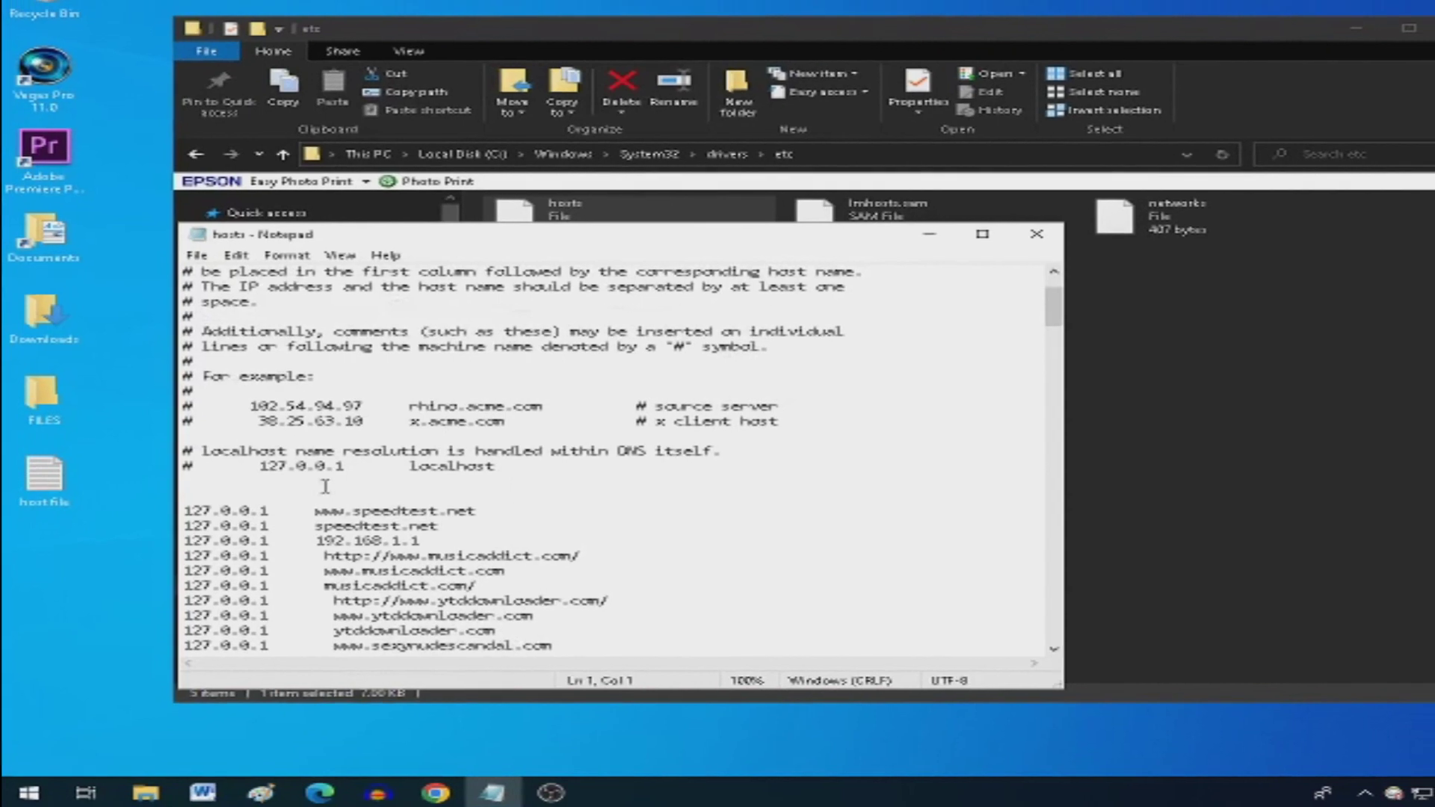
{"action": "left_click_drag", "start_coordinate": [262, 464], "coordinate": [280, 464]}
{"action": "key", "text": "ctrl+Home"}
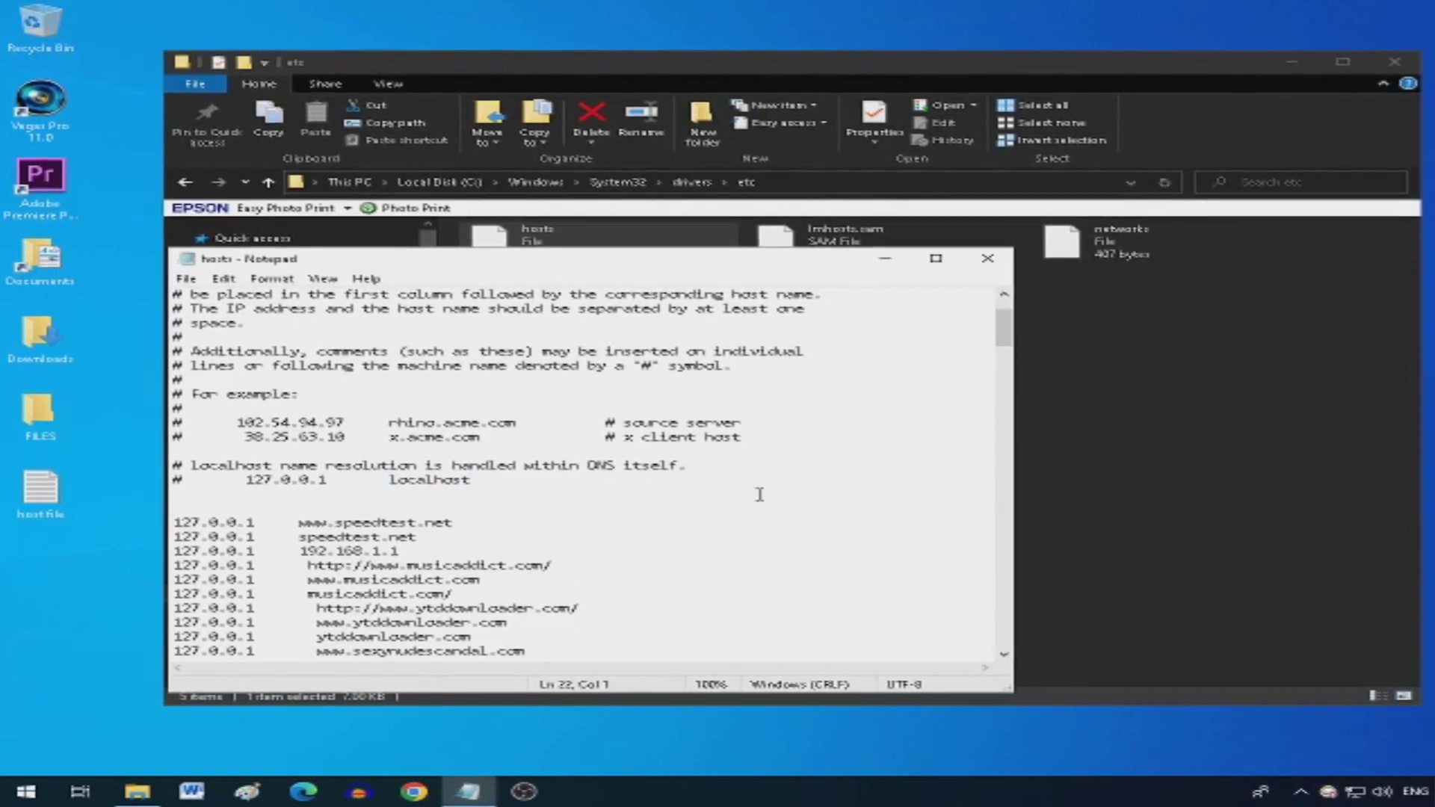
{"action": "scroll", "coordinate": [865, 503], "scroll_direction": "down", "scroll_amount": 2}
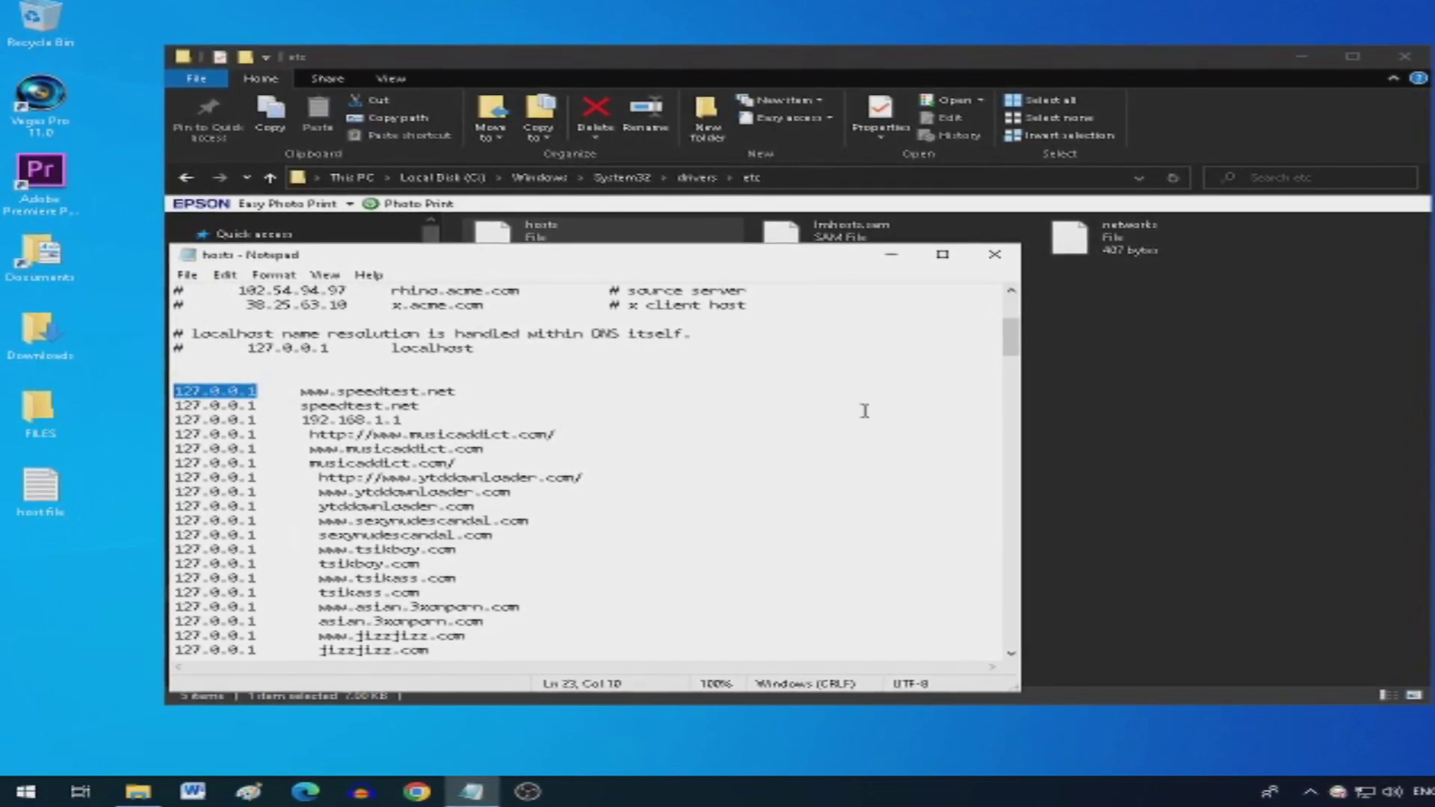
{"action": "left_click_drag", "start_coordinate": [297, 392], "coordinate": [376, 384]}
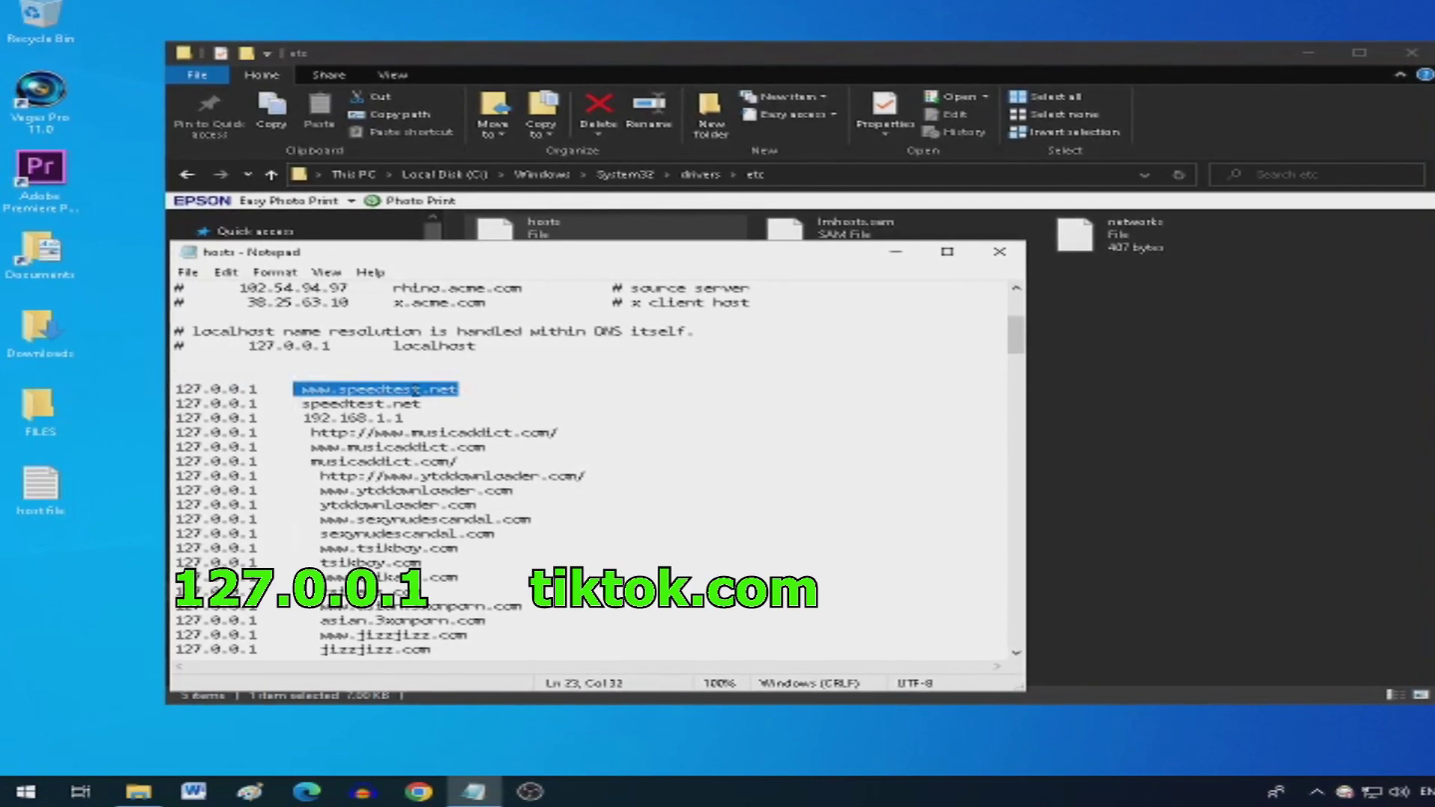
{"action": "scroll", "coordinate": [912, 423], "scroll_direction": "down", "scroll_amount": 20}
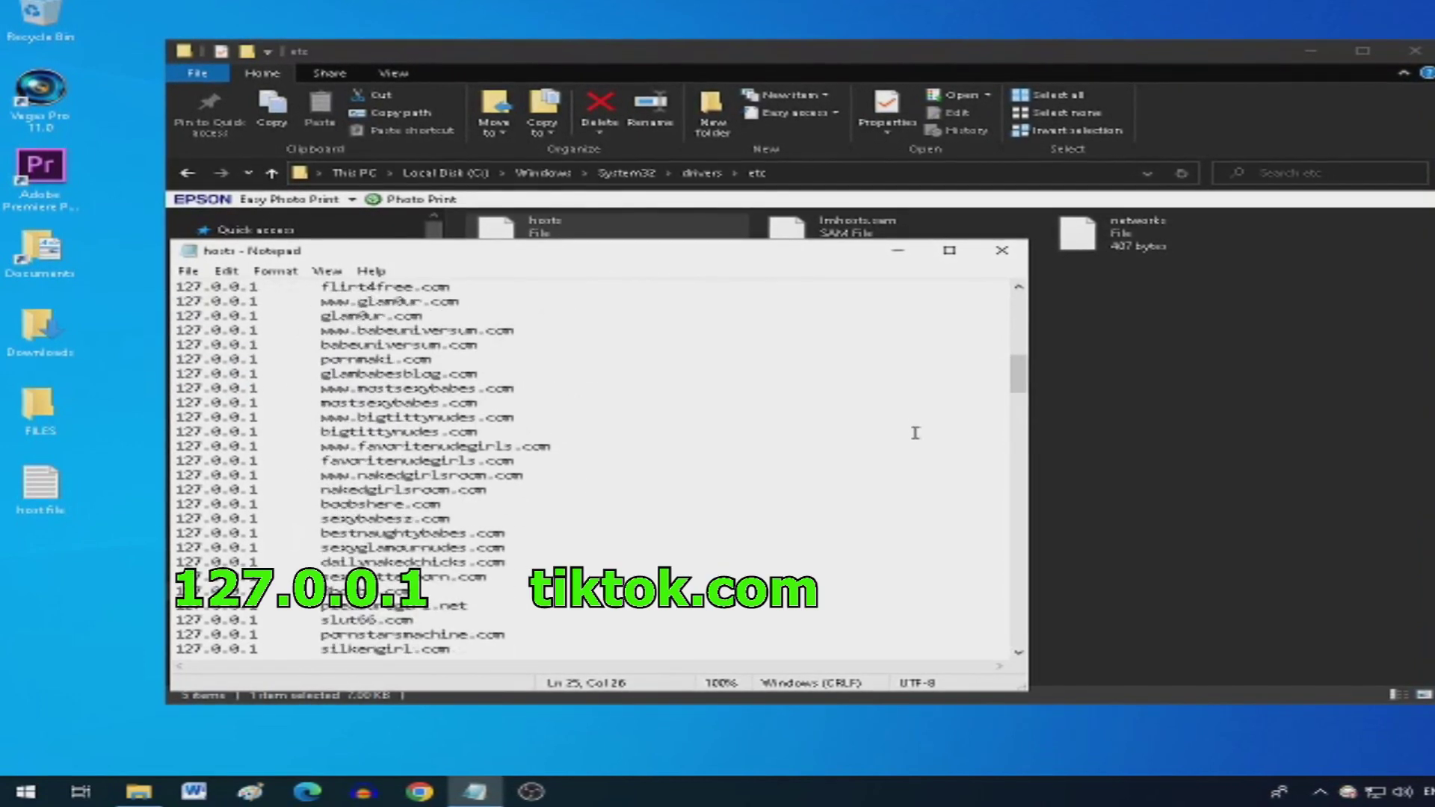
{"action": "scroll", "coordinate": [911, 437], "scroll_direction": "down", "scroll_amount": 20}
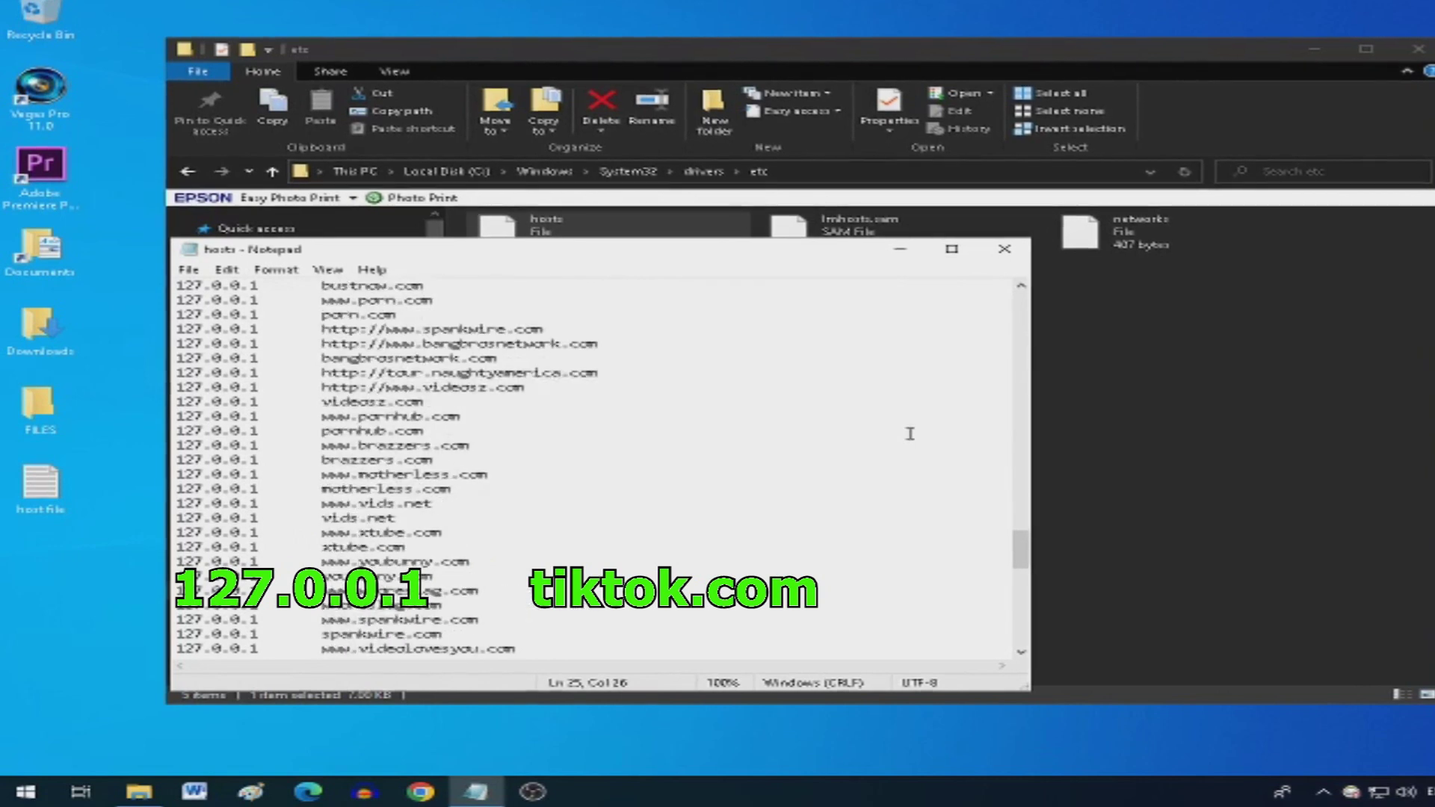
{"action": "scroll", "coordinate": [908, 431], "scroll_direction": "down", "scroll_amount": 1}
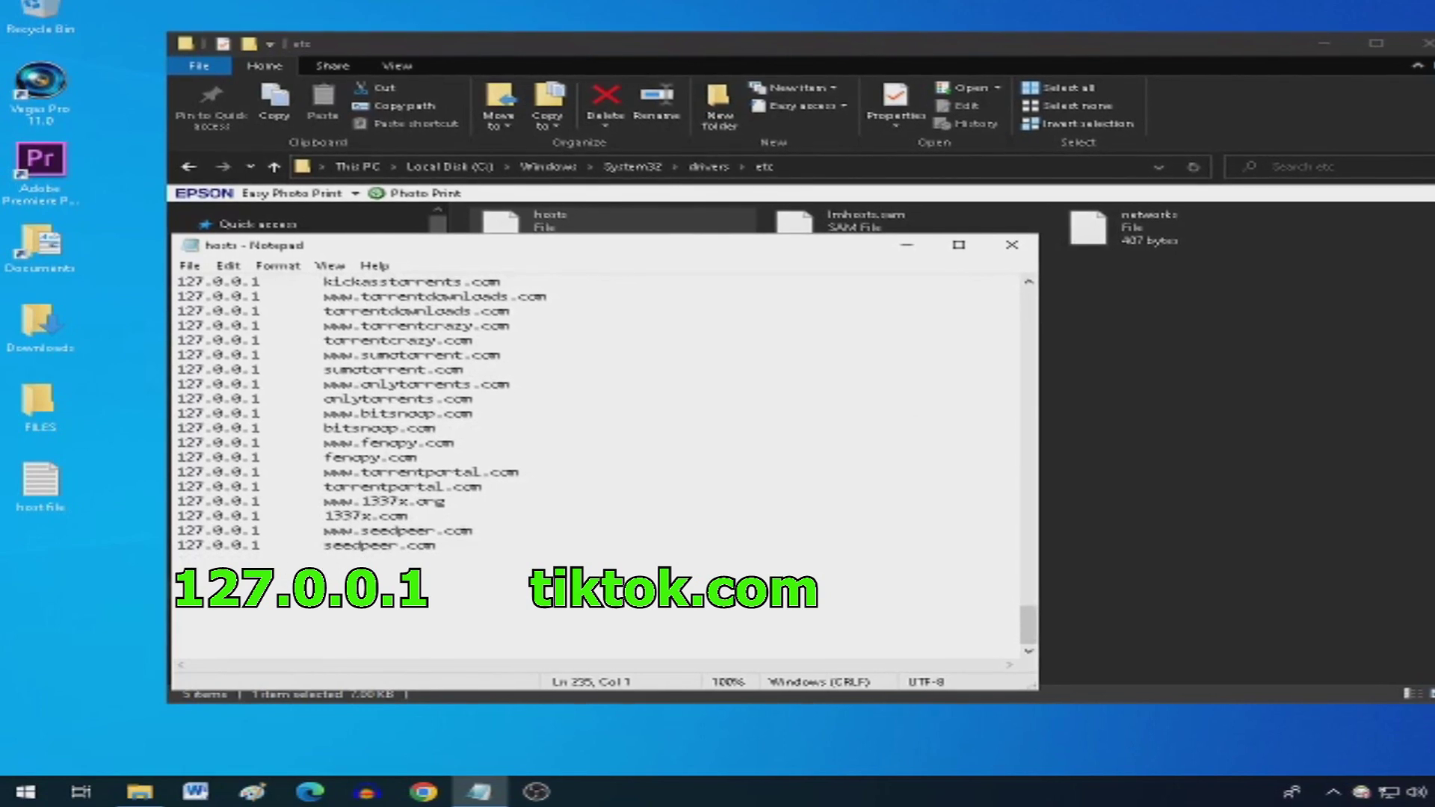
{"action": "left_click_drag", "start_coordinate": [270, 544], "coordinate": [175, 550]}
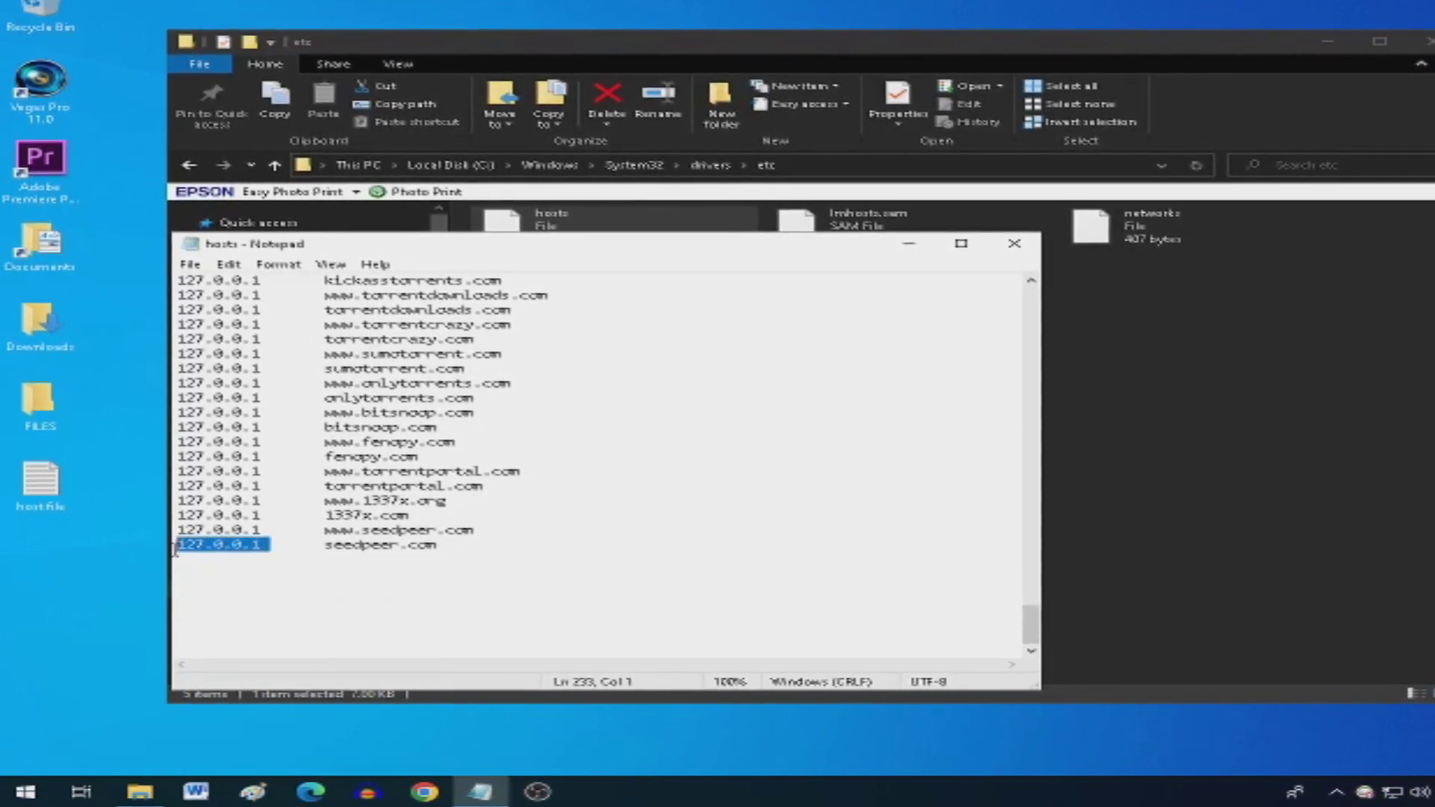
{"action": "right_click", "coordinate": [204, 549]}
{"action": "left_click", "coordinate": [324, 352]}
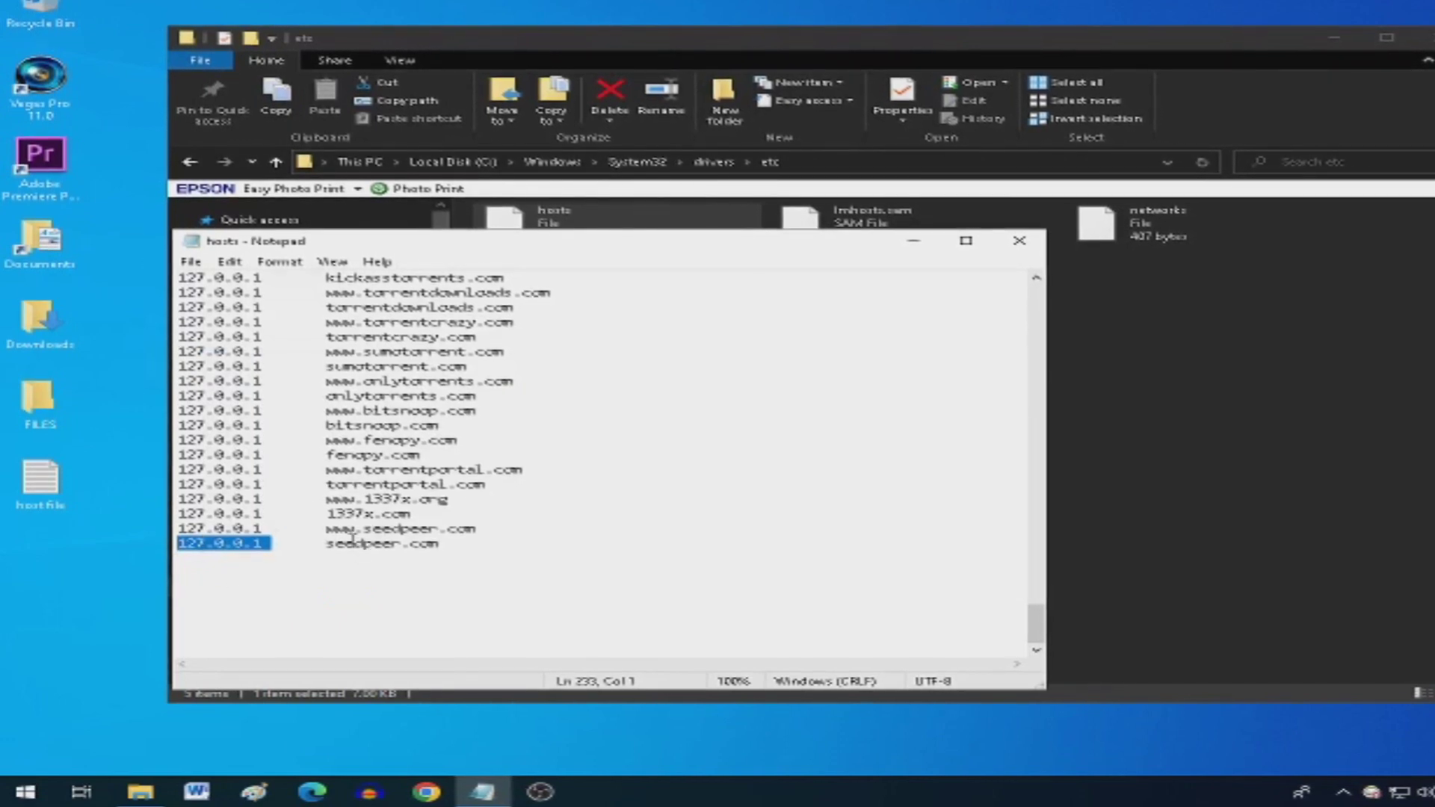
{"action": "left_click", "coordinate": [179, 591]}
{"action": "right_click", "coordinate": [184, 593]}
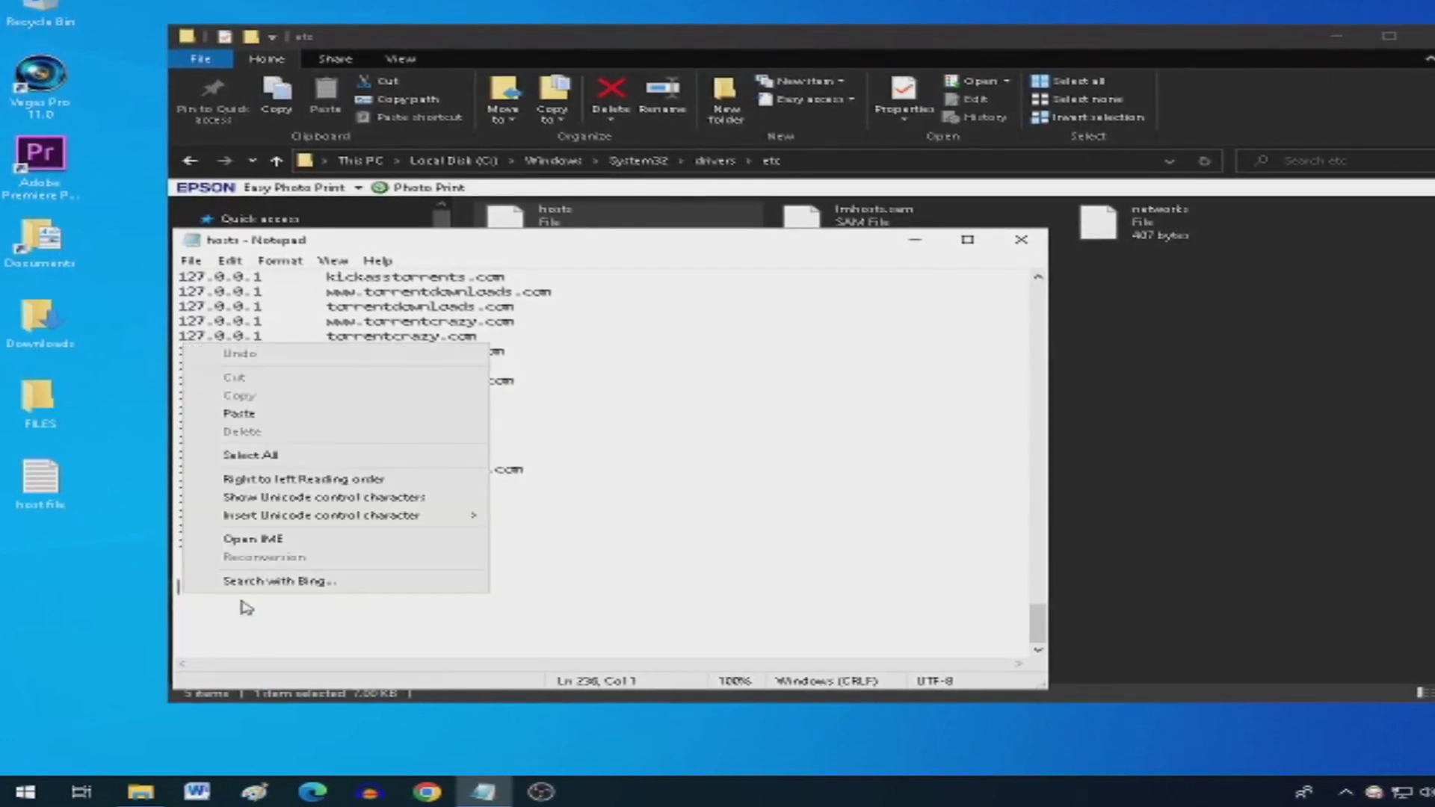
{"action": "left_click", "coordinate": [329, 413]}
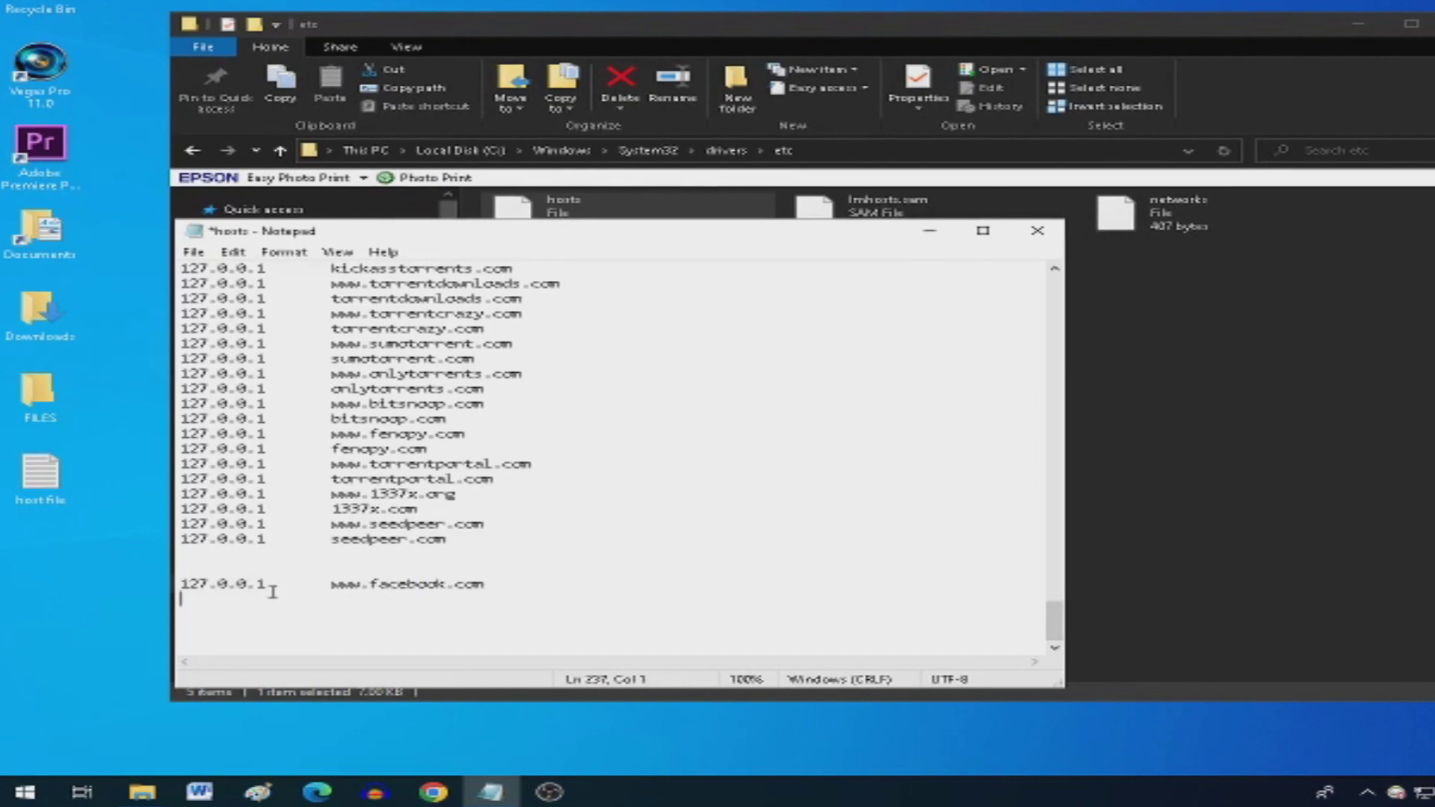
{"action": "key", "text": "shift+Down"}
{"action": "right_click", "coordinate": [186, 590]}
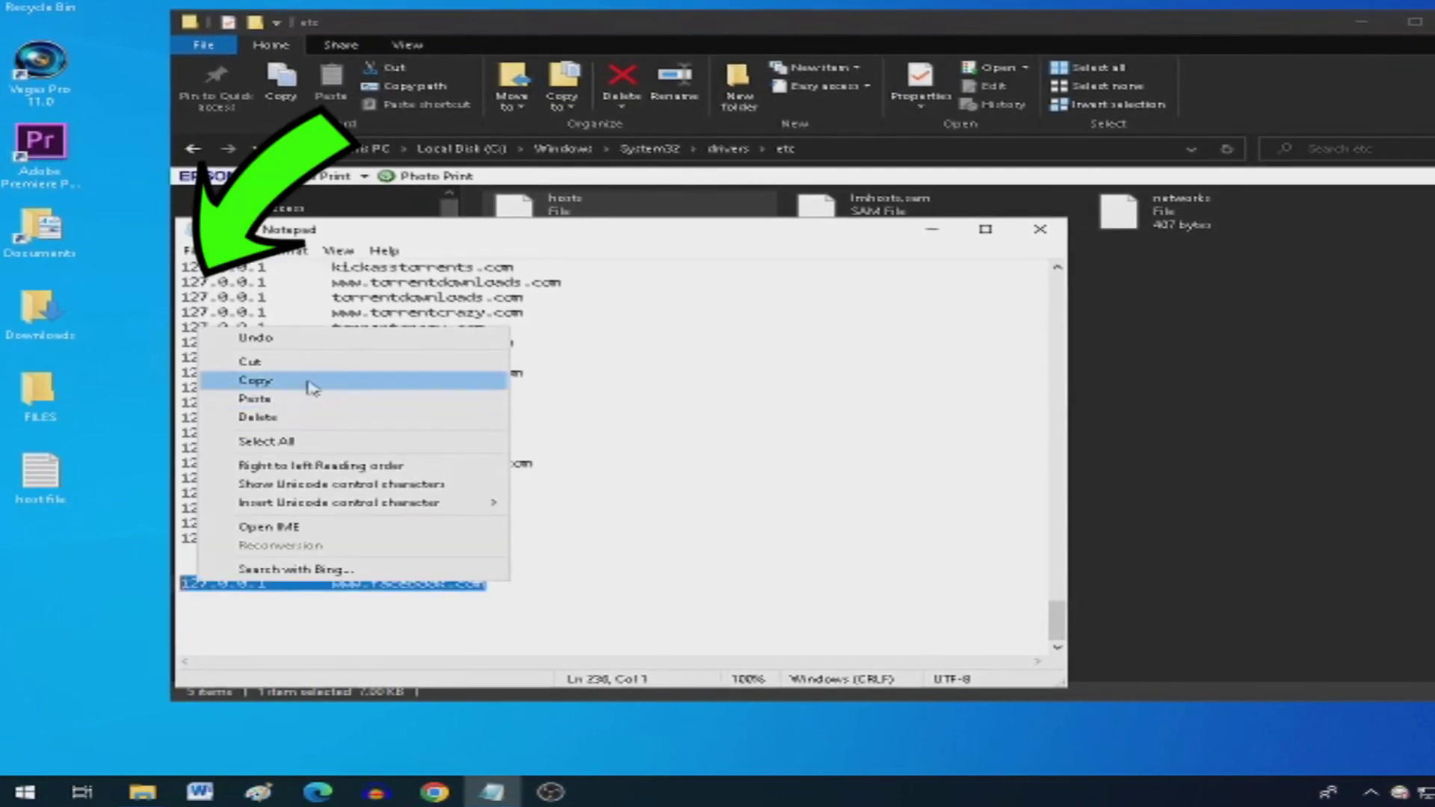
{"action": "left_click", "coordinate": [310, 385]}
{"action": "key", "text": "Left"}
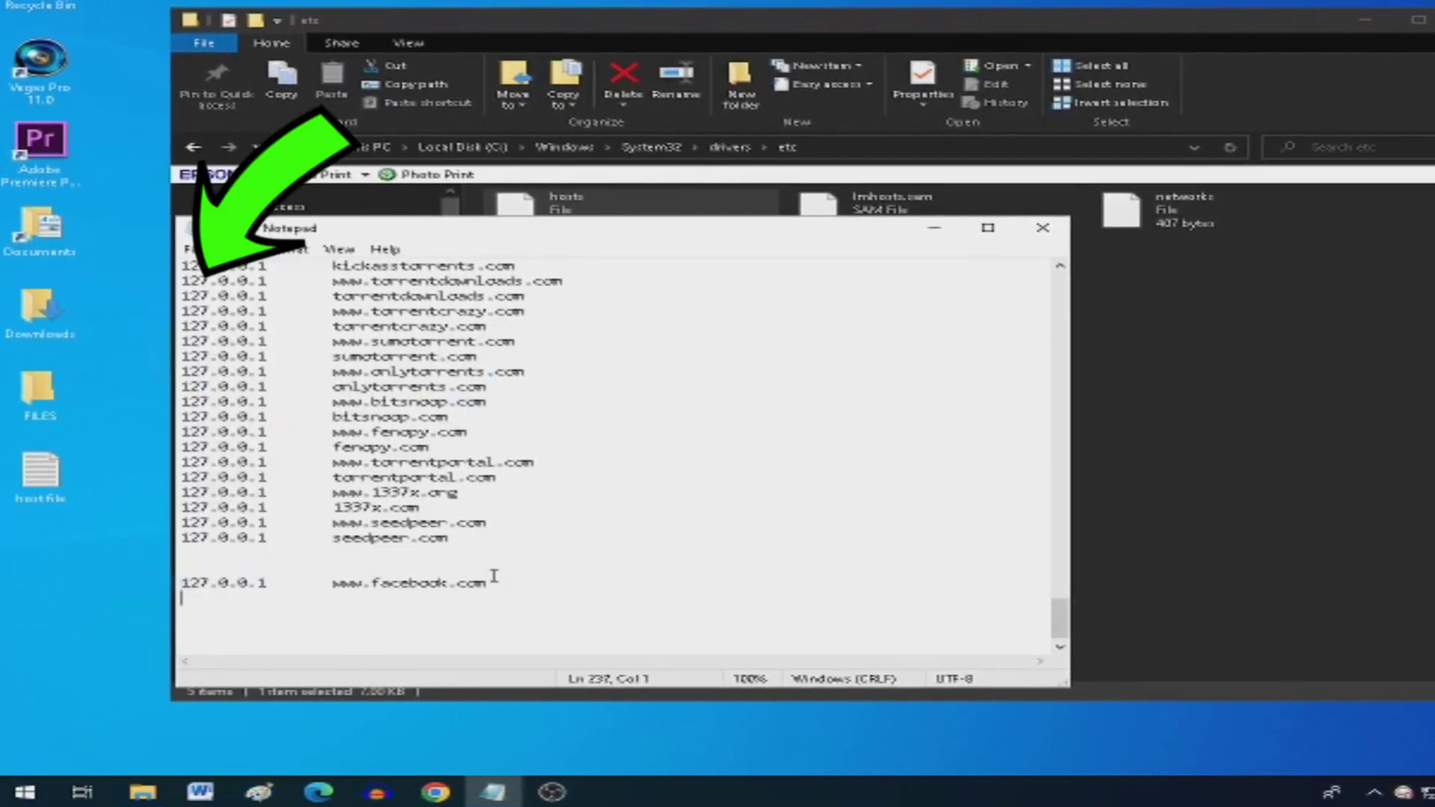
{"action": "key", "text": "ctrl+v"}
{"action": "key", "text": "Right"}
{"action": "key", "text": "Right"}
{"action": "key", "text": "Right"}
{"action": "key", "text": "Right"}
{"action": "key", "text": "Right"}
{"action": "key", "text": "Right"}
{"action": "key", "text": "Right"}
{"action": "key", "text": "Right"}
{"action": "key", "text": "Right"}
{"action": "key", "text": "Right"}
{"action": "key", "text": "Right"}
{"action": "key", "text": "Right"}
{"action": "key", "text": "Right"}
{"action": "key", "text": "Right"}
{"action": "key", "text": "Right"}
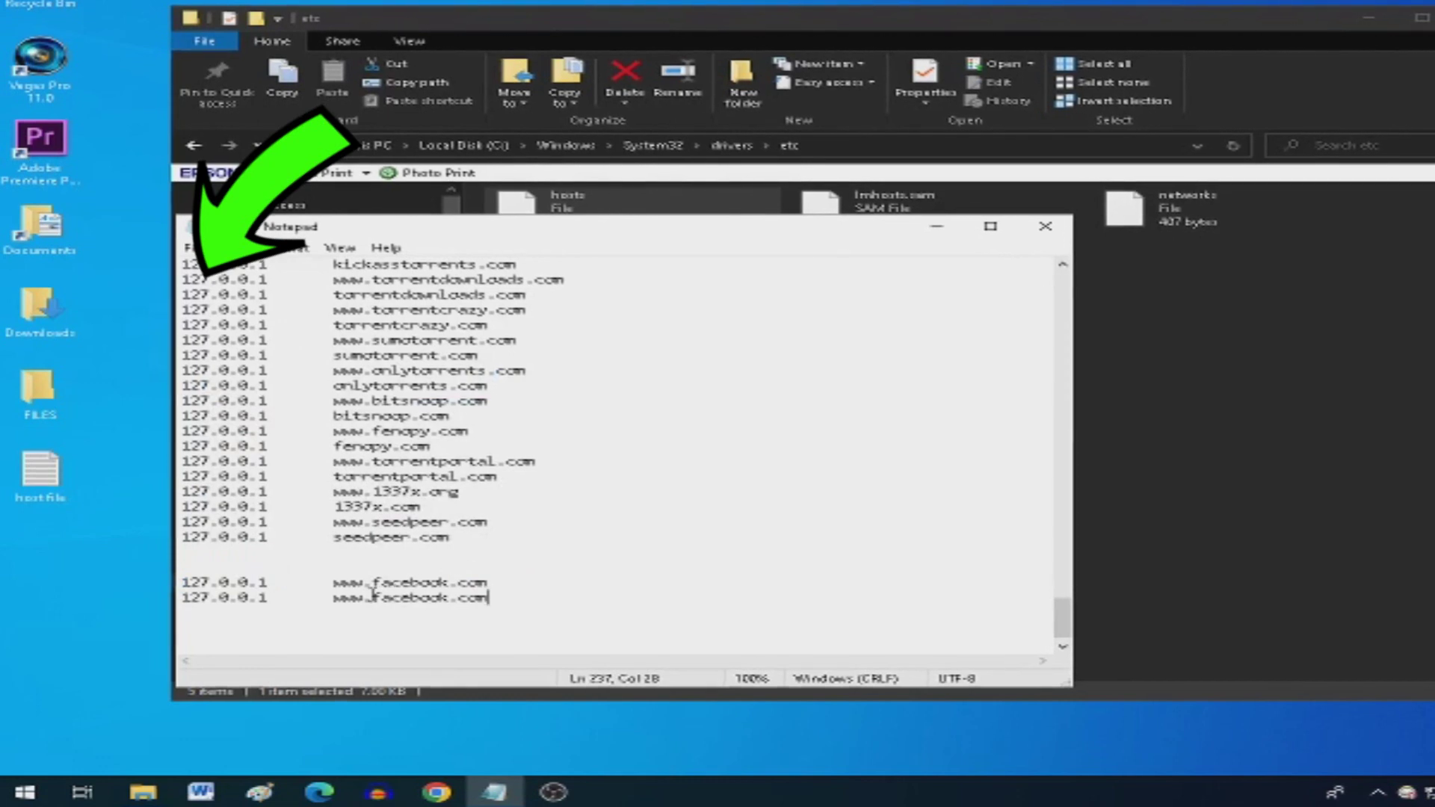
{"action": "key", "text": "BackSpace"}
{"action": "key", "text": "BackSpace"}
{"action": "key", "text": "BackSpace"}
{"action": "key", "text": "BackSpace"}
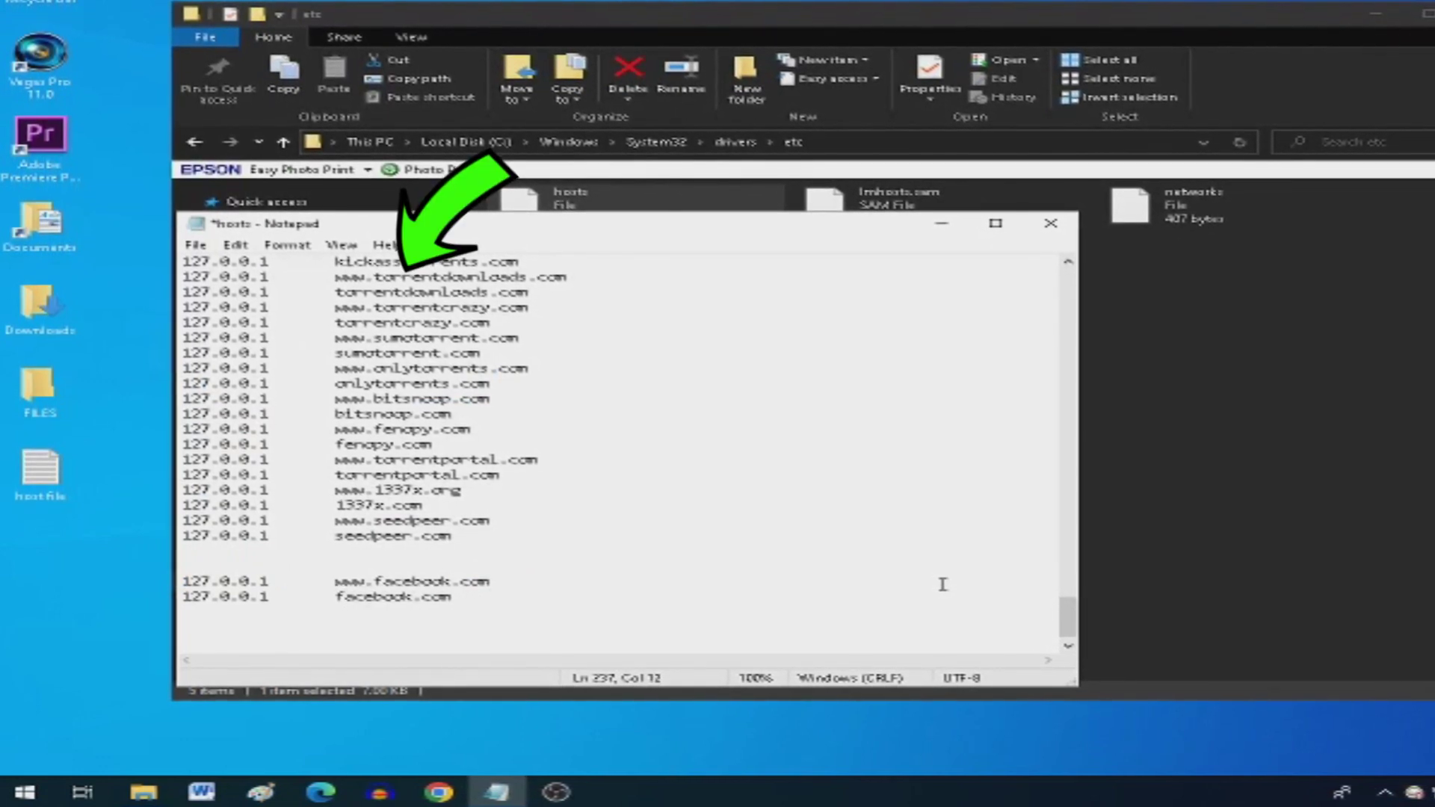
{"action": "left_click_drag", "start_coordinate": [548, 596], "coordinate": [160, 581]}
{"action": "right_click", "coordinate": [191, 580]}
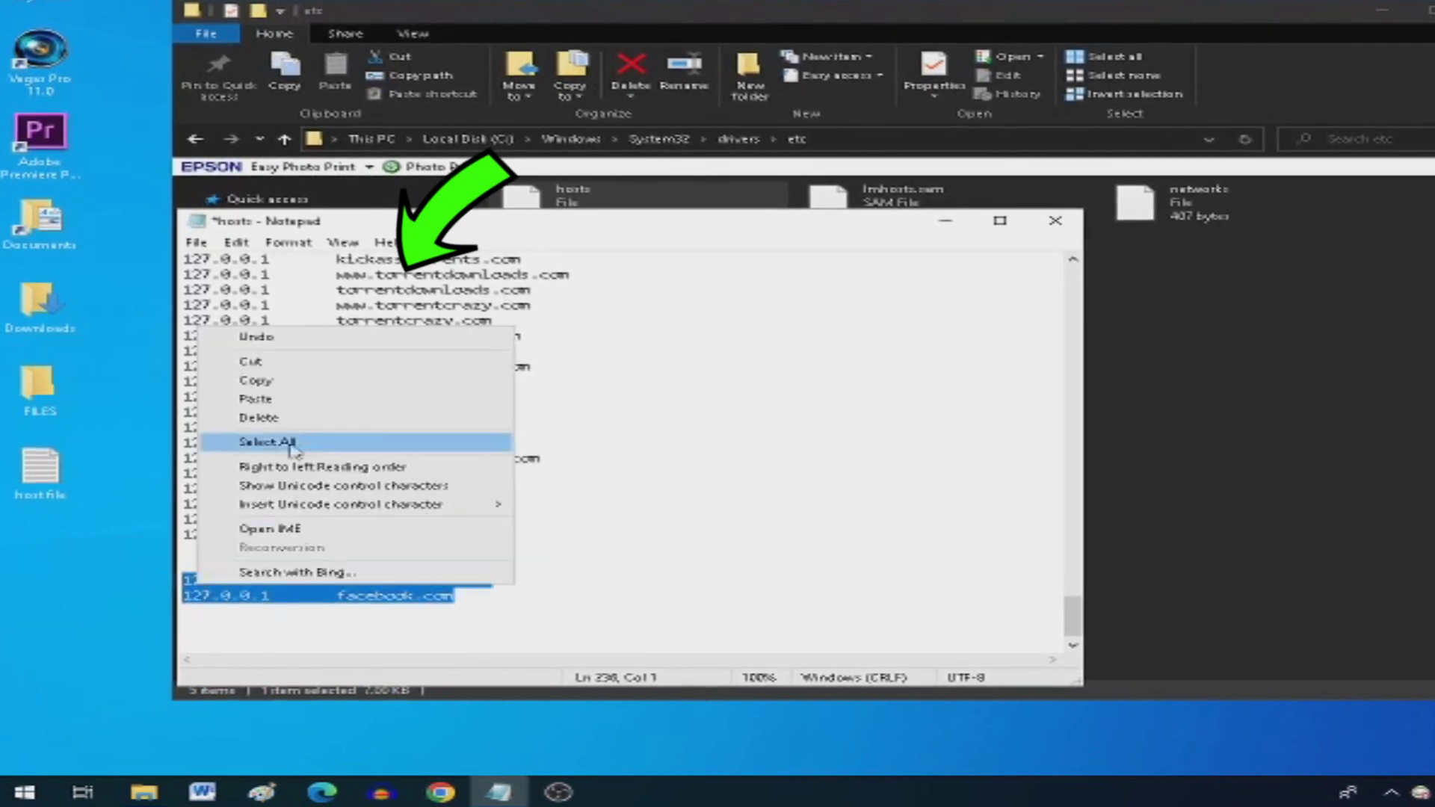
{"action": "left_click", "coordinate": [329, 396]}
{"action": "left_click", "coordinate": [486, 608]}
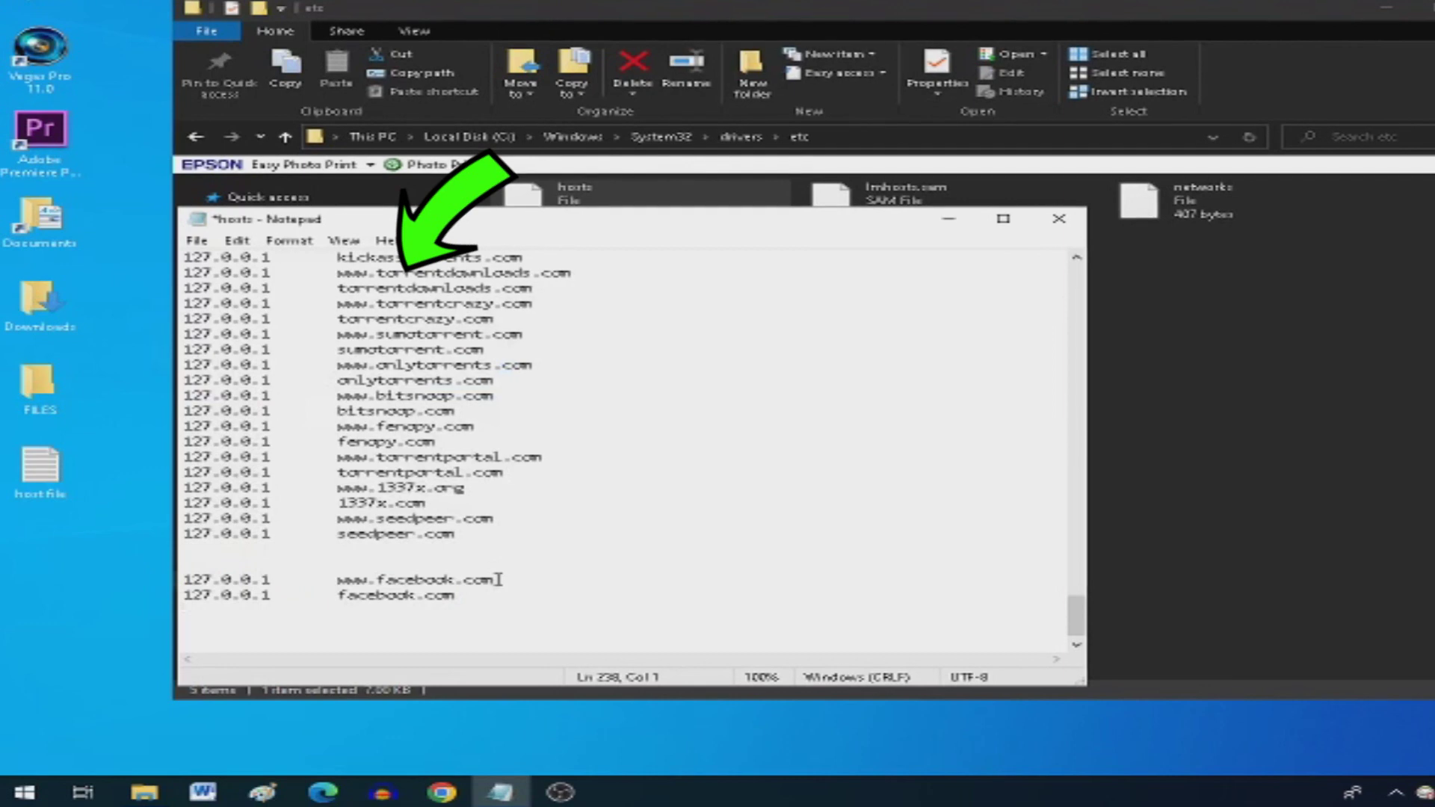
{"action": "key", "text": "ctrl+v"}
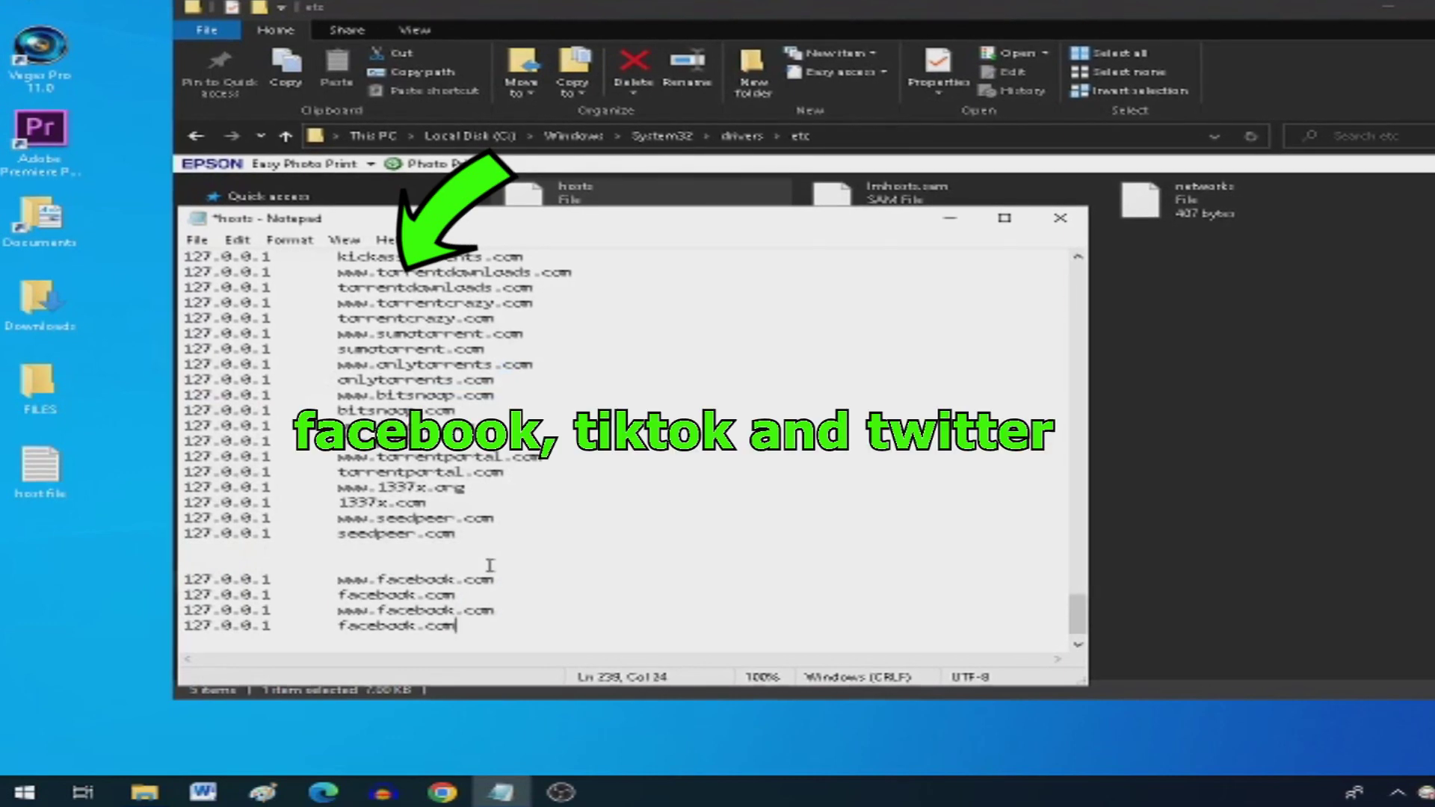
{"action": "left_click", "coordinate": [457, 609]}
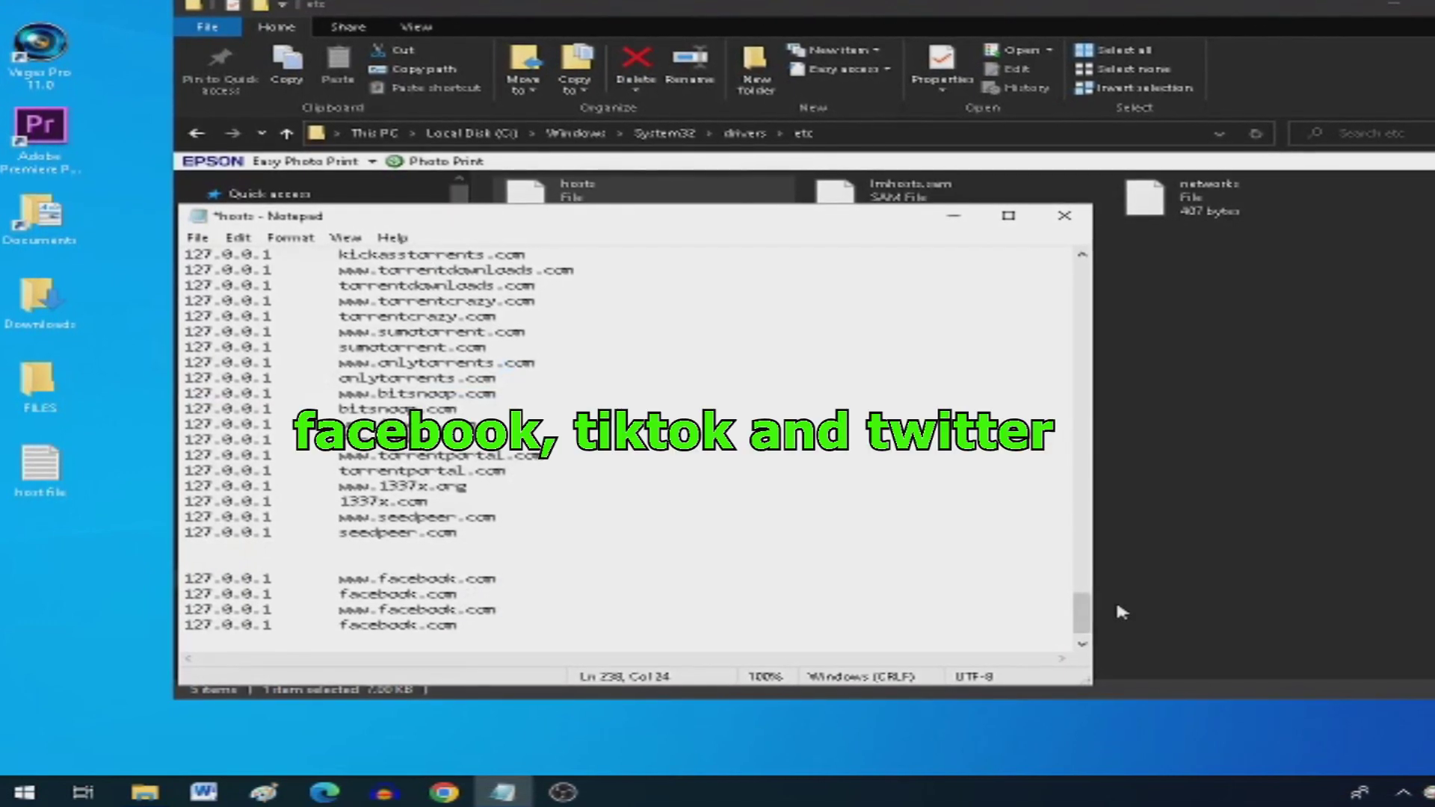
{"action": "key", "text": "BackSpace"}
{"action": "key", "text": "BackSpace"}
{"action": "key", "text": "BackSpace"}
{"action": "key", "text": "BackSpace"}
{"action": "key", "text": "BackSpace"}
{"action": "key", "text": "BackSpace"}
{"action": "key", "text": "BackSpace"}
{"action": "key", "text": "BackSpace"}
{"action": "type", "text": "tiktok"}
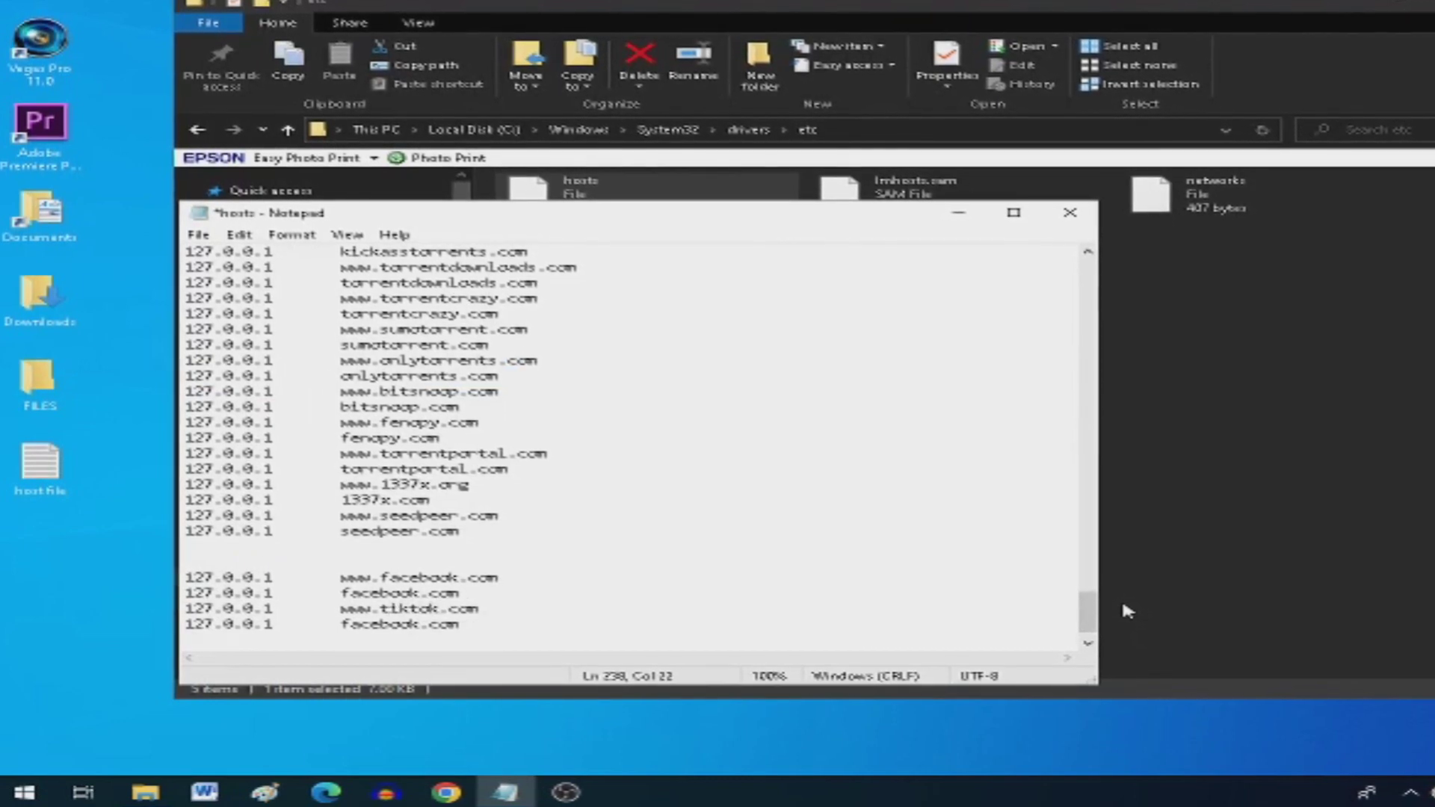
Replace facebook with the copied word tiktok in the last entry, and start a new line below it
{"action": "left_click_drag", "start_coordinate": [382, 608], "coordinate": [441, 609]}
{"action": "right_click", "coordinate": [440, 610]}
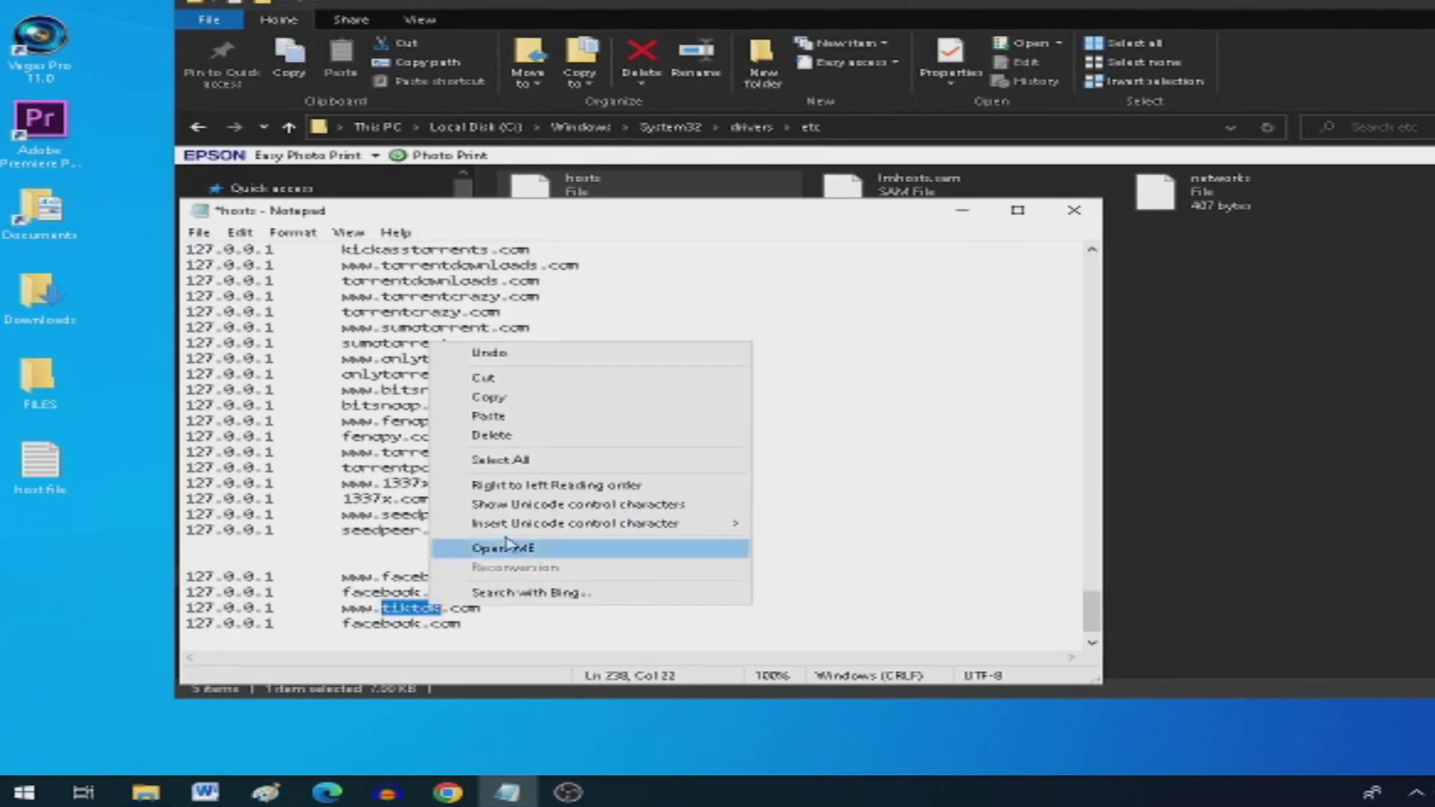
{"action": "left_click", "coordinate": [585, 400]}
{"action": "left_click_drag", "start_coordinate": [342, 623], "coordinate": [423, 623]}
{"action": "right_click", "coordinate": [405, 623]}
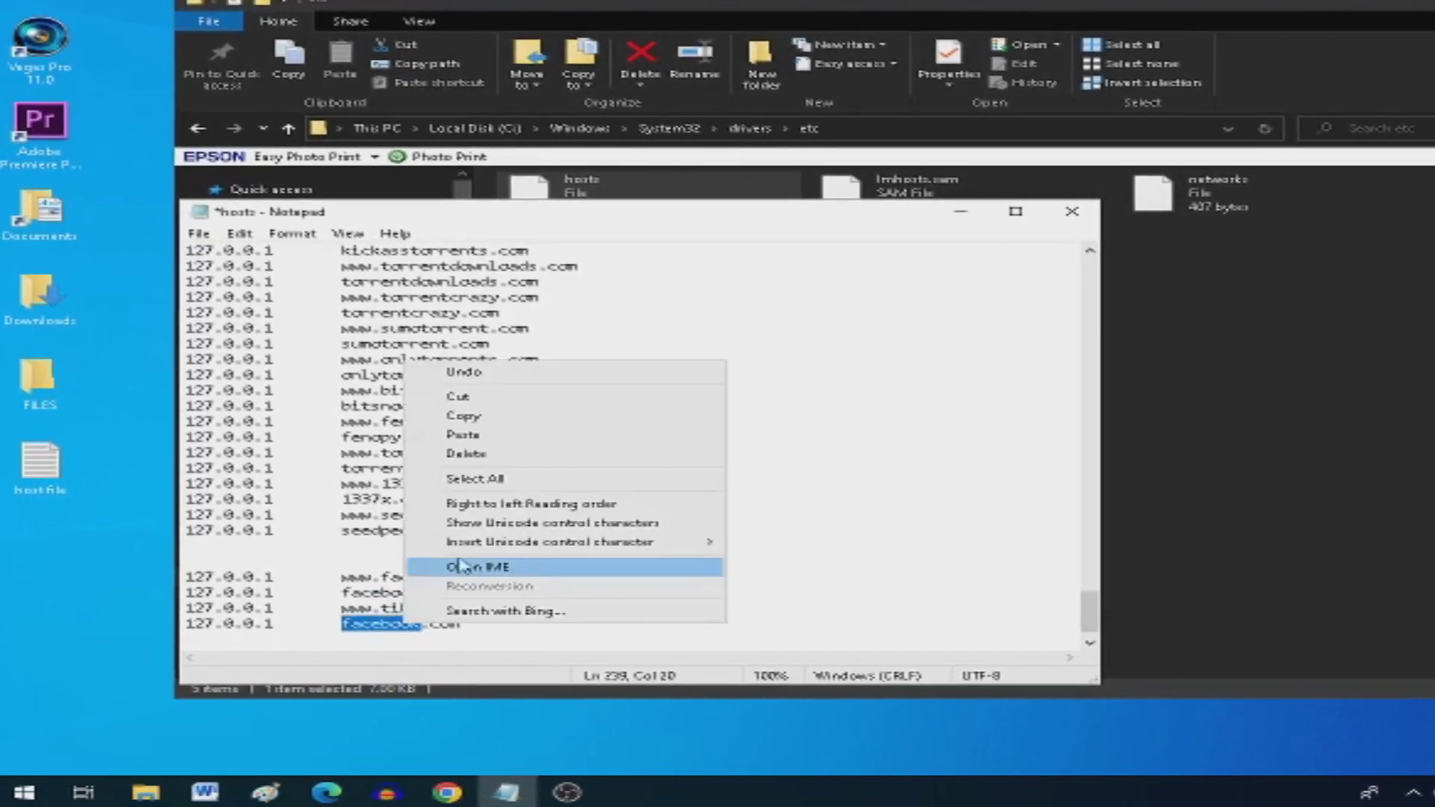
{"action": "left_click", "coordinate": [535, 434]}
{"action": "left_click", "coordinate": [638, 599]}
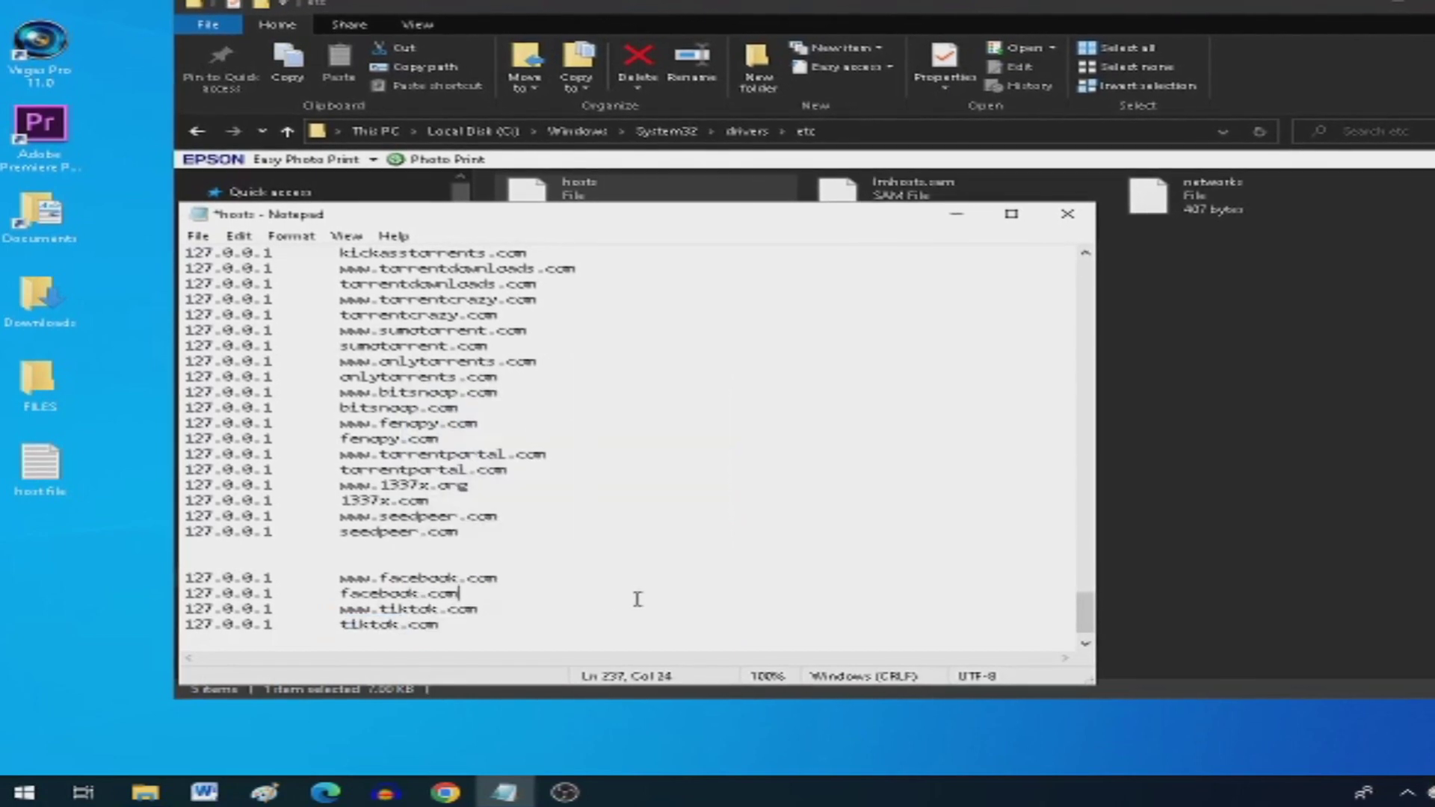
{"action": "left_click", "coordinate": [513, 628]}
{"action": "key", "text": "Return"}
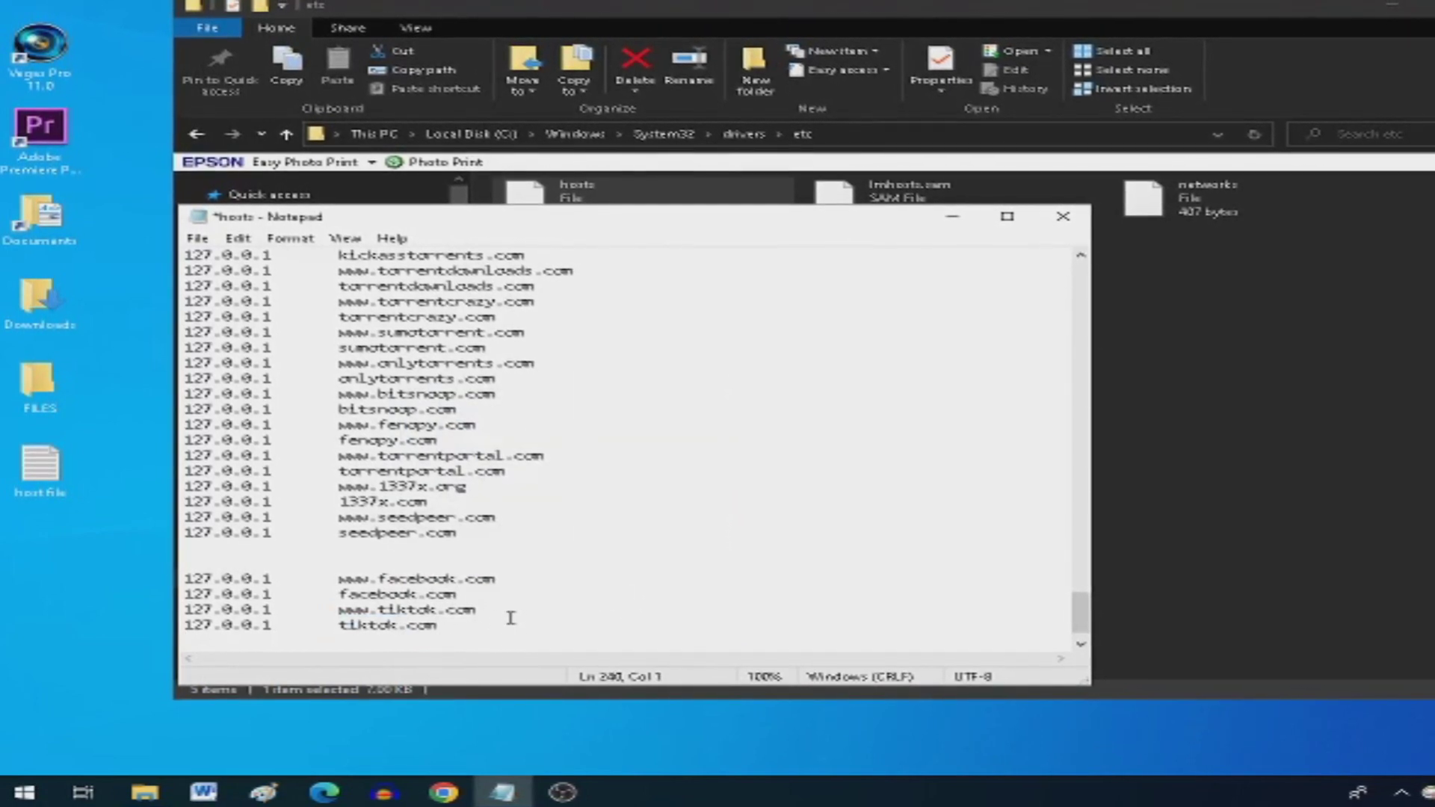
{"action": "scroll", "coordinate": [653, 554], "scroll_direction": "down", "scroll_amount": 1}
{"action": "type", "text": "tiktok"}
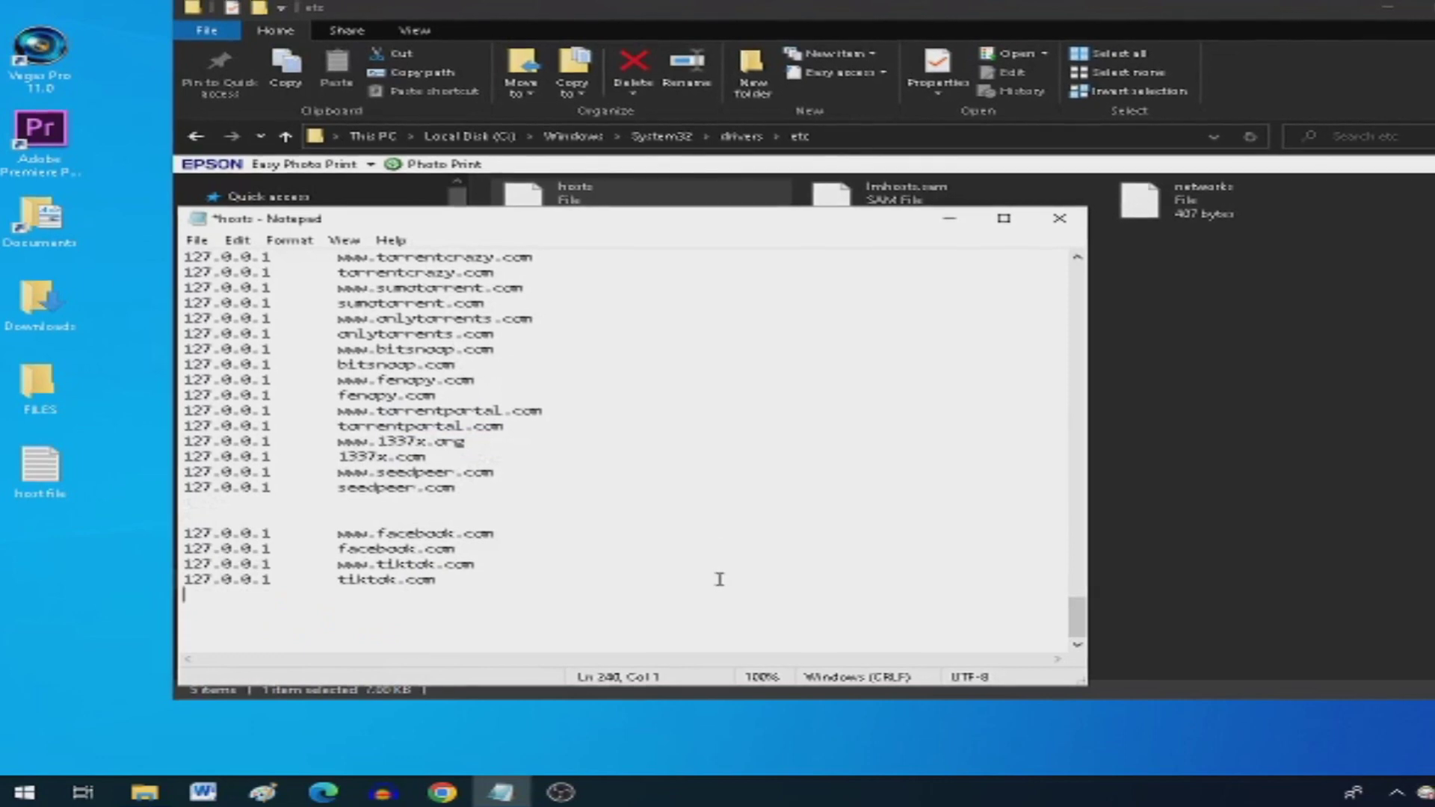
{"action": "key", "text": "BackSpace"}
{"action": "key", "text": "BackSpace"}
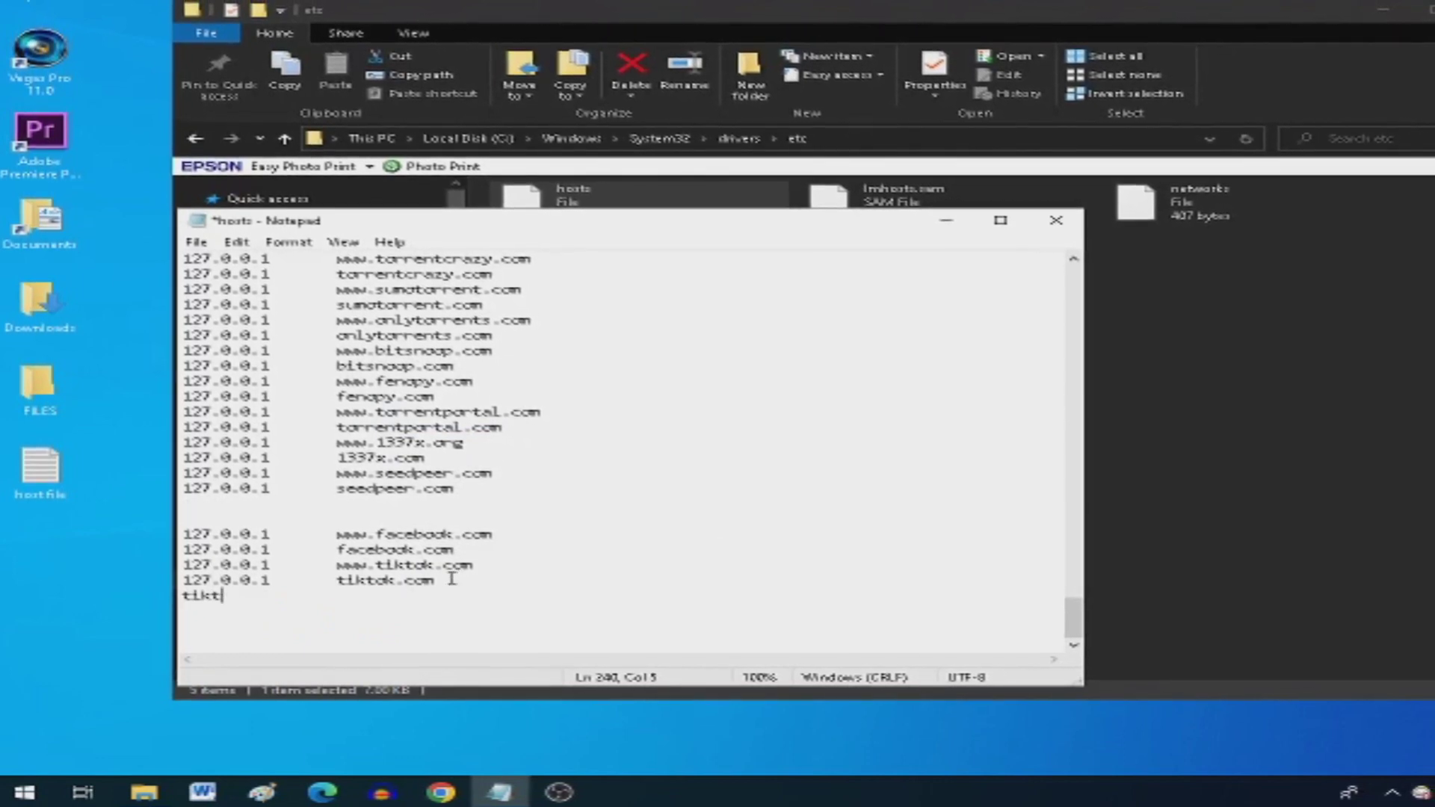
{"action": "key", "text": "BackSpace"}
{"action": "left_click_drag", "start_coordinate": [434, 596], "coordinate": [187, 581]}
{"action": "right_click", "coordinate": [217, 584]}
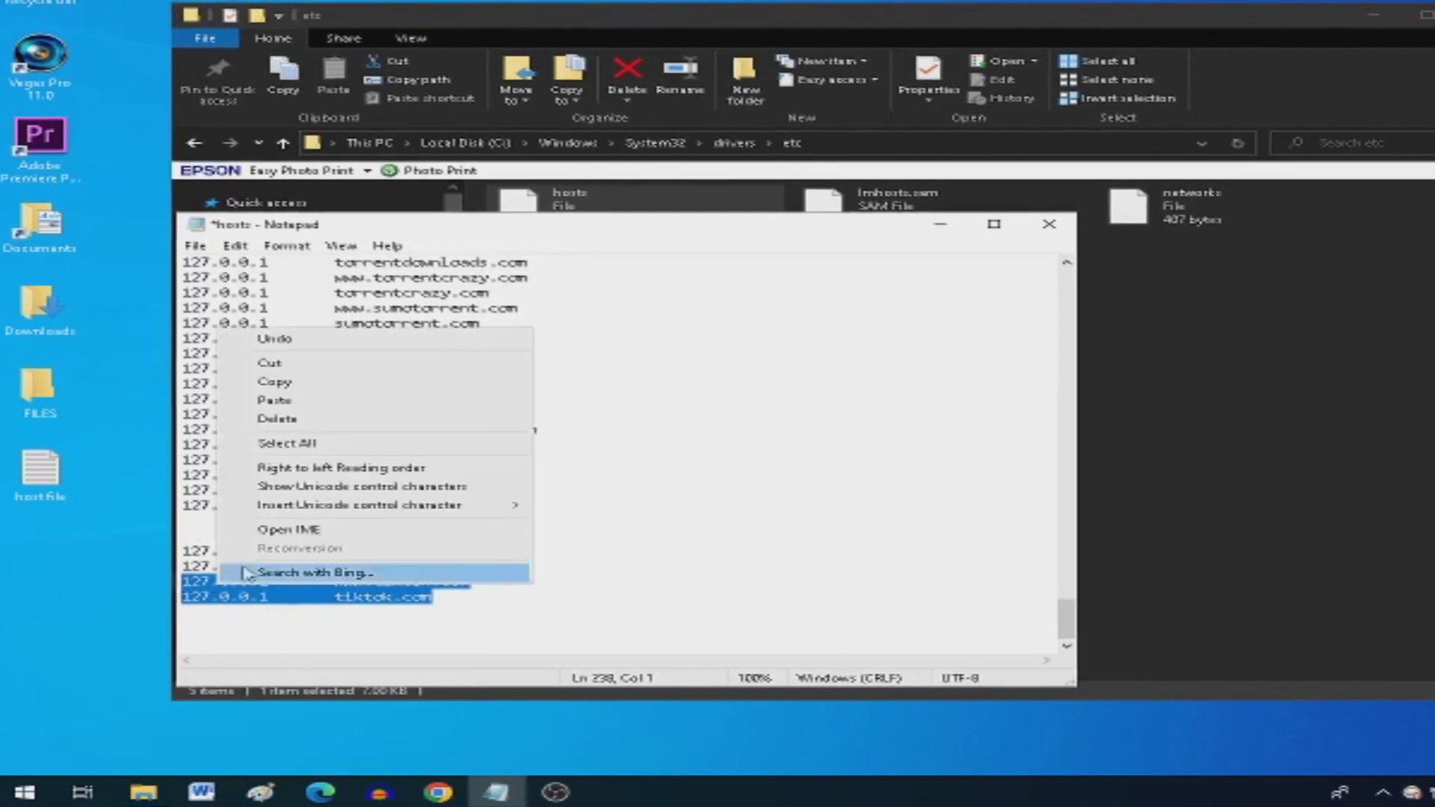
{"action": "left_click", "coordinate": [330, 385]}
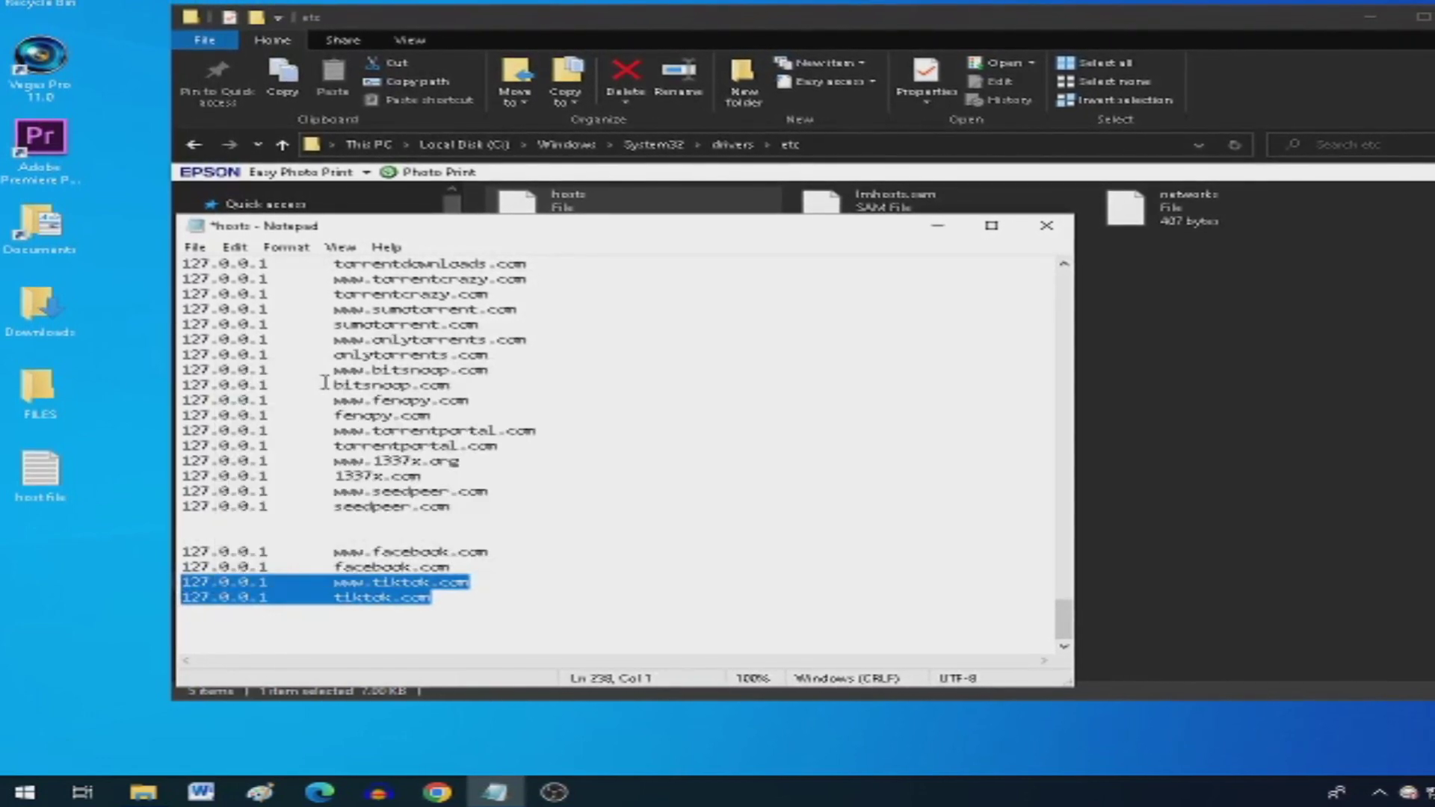
{"action": "left_click", "coordinate": [453, 602]}
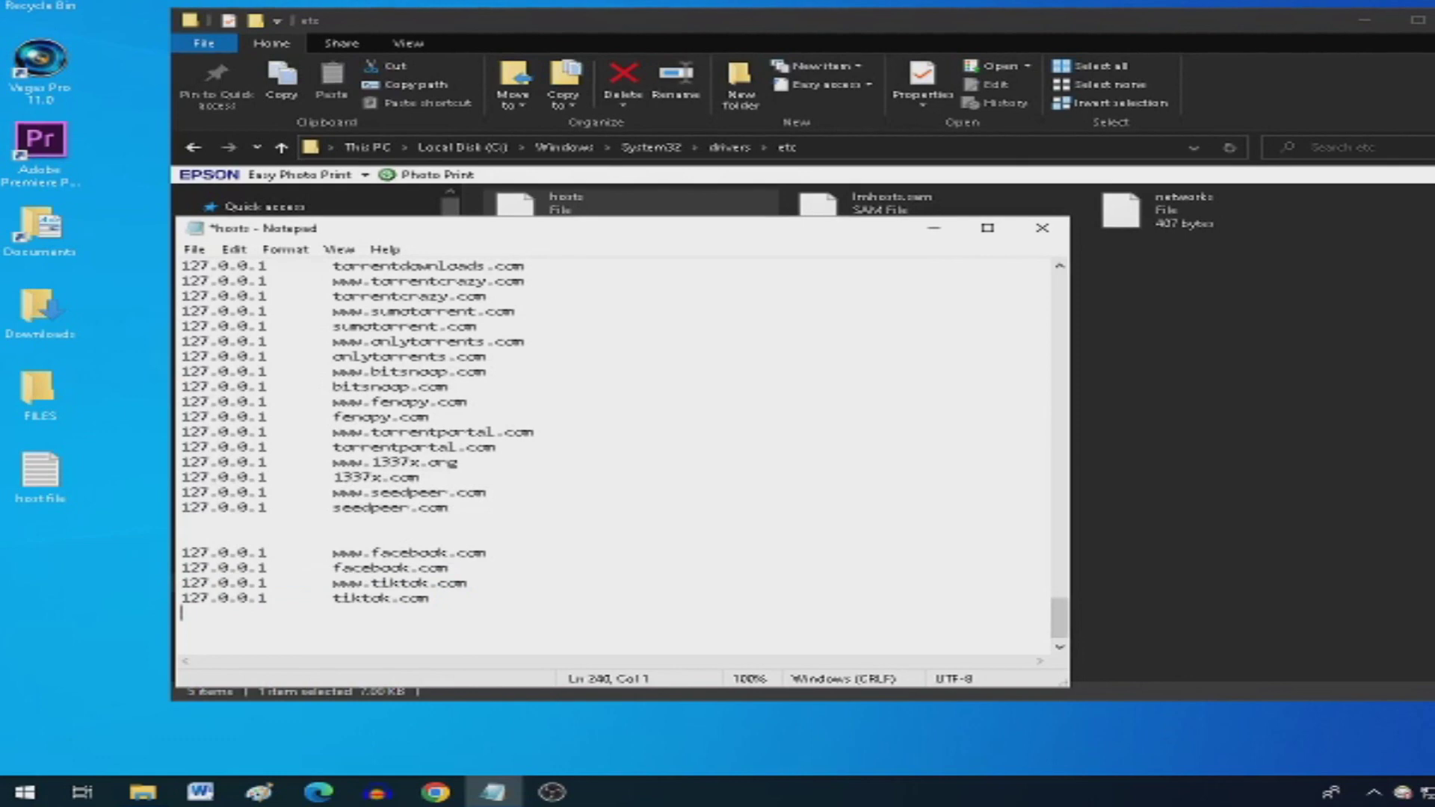
{"action": "key", "text": "ctrl+v"}
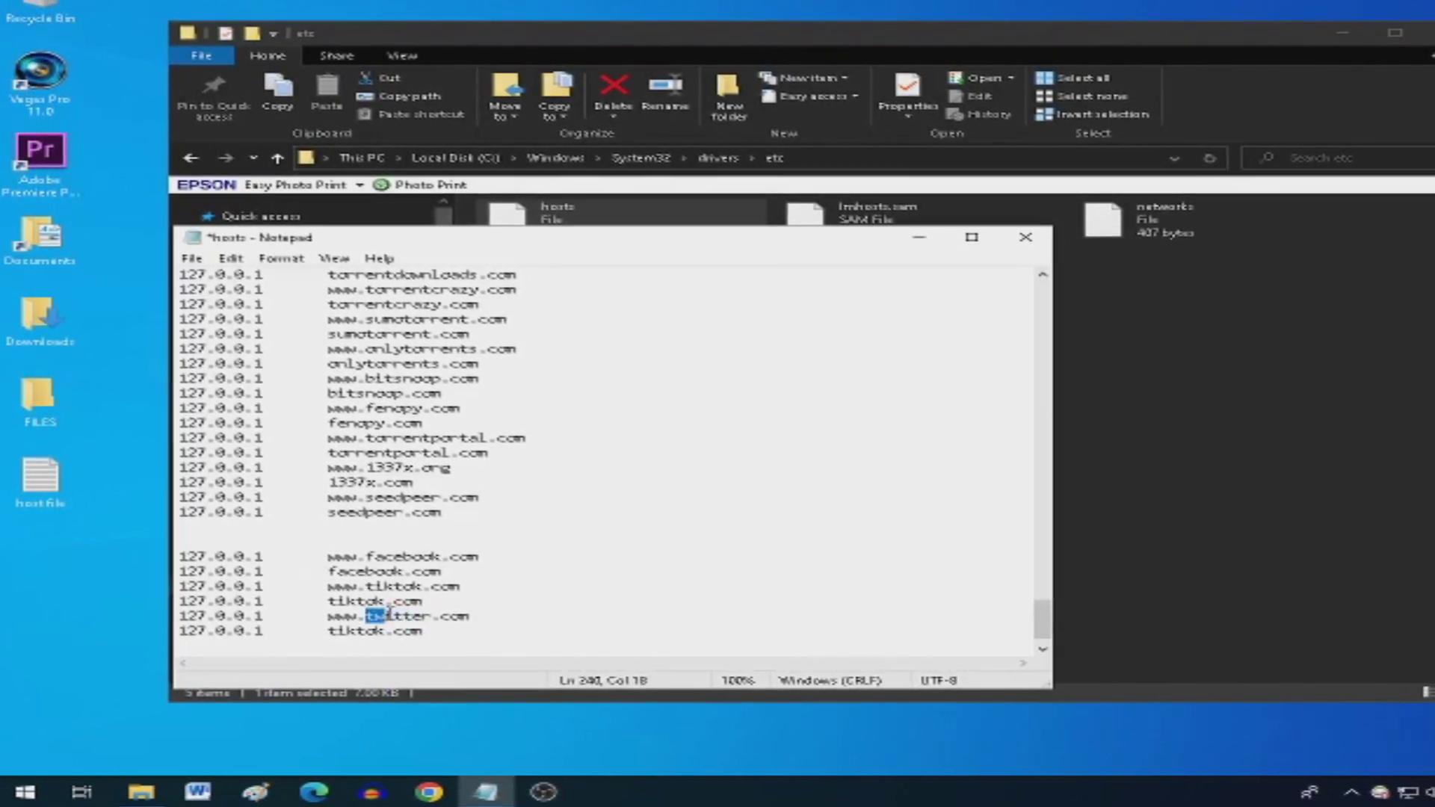
Replace tiktok with the copied word twitter in the last entry and save the hosts file
{"action": "right_click", "coordinate": [430, 616]}
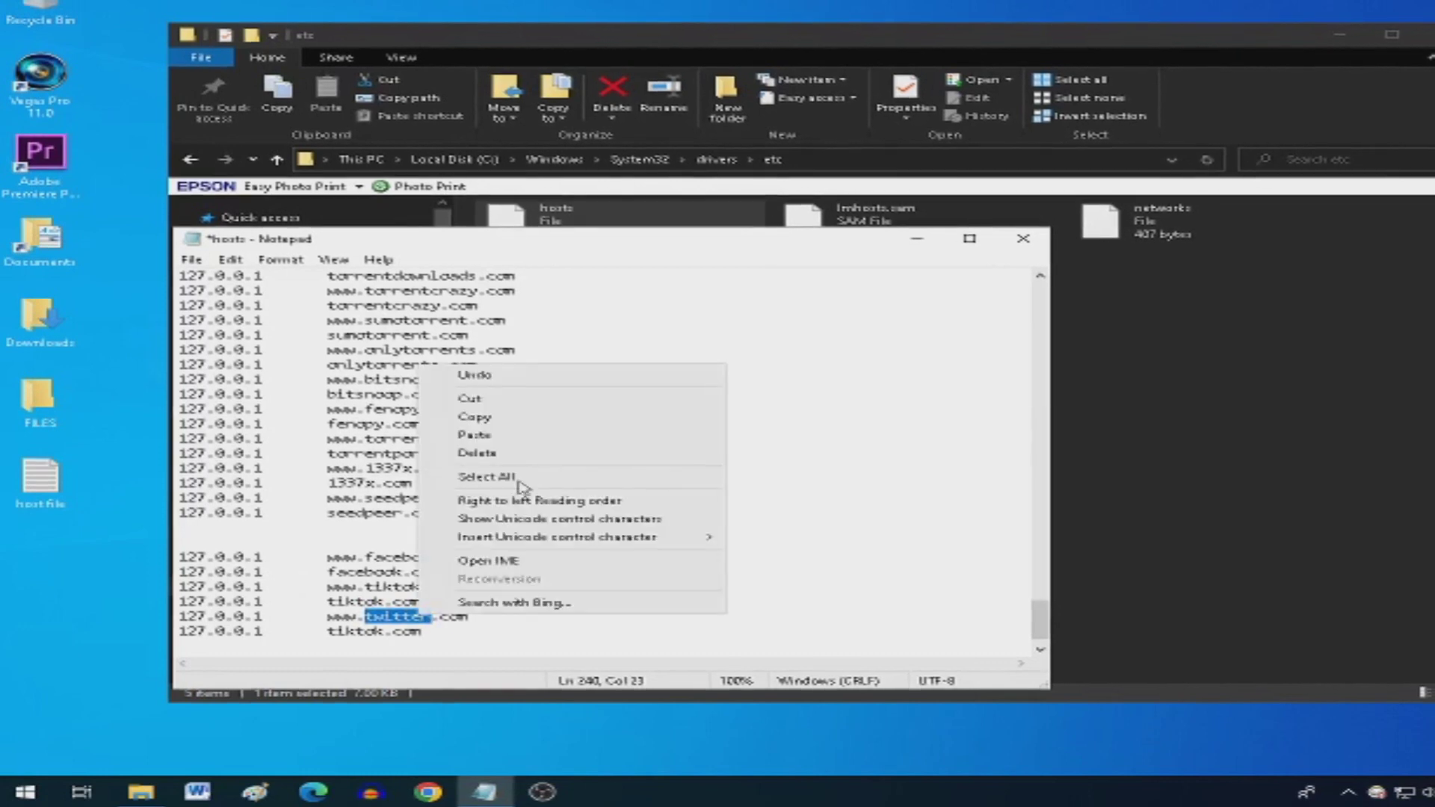
{"action": "left_click", "coordinate": [545, 426]}
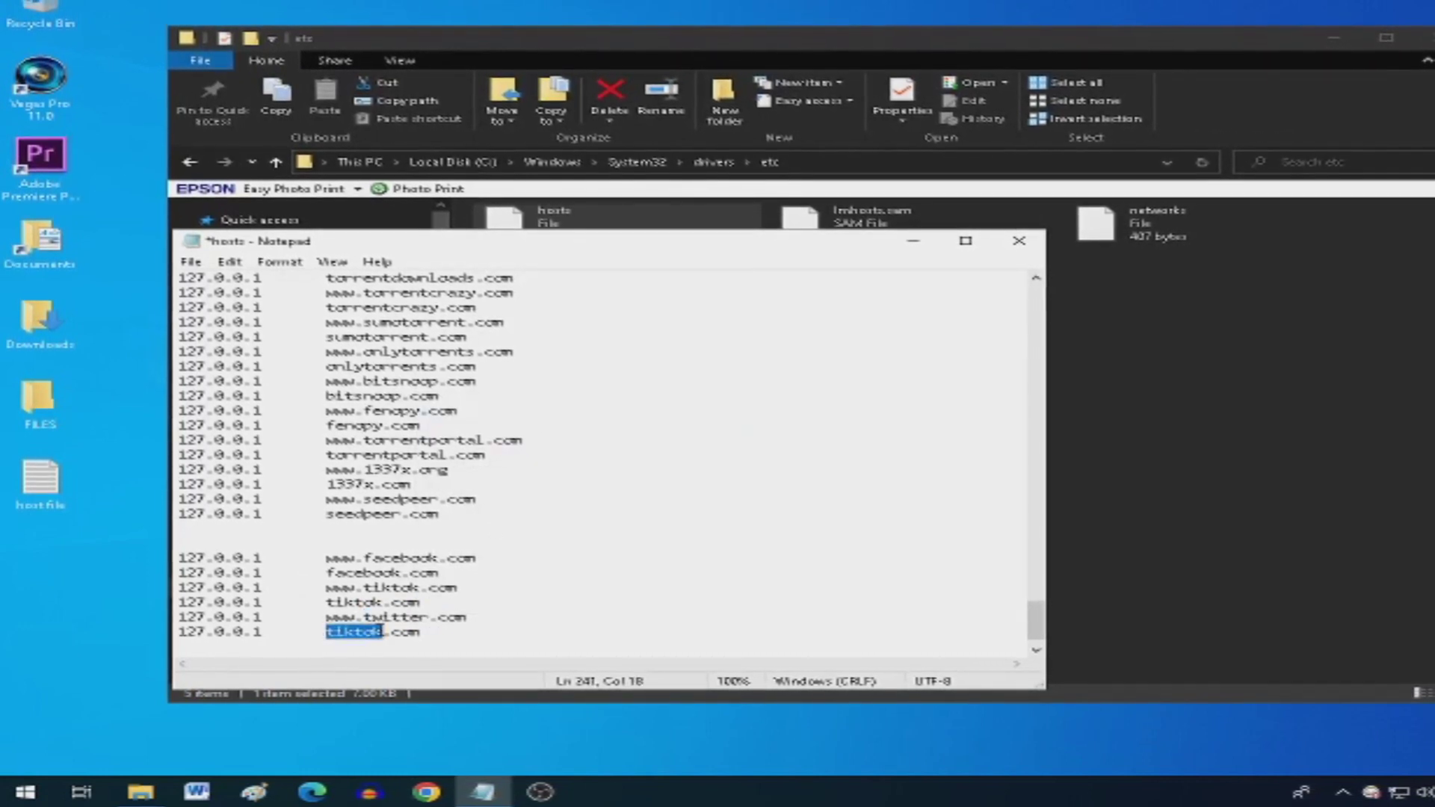
{"action": "right_click", "coordinate": [367, 618]}
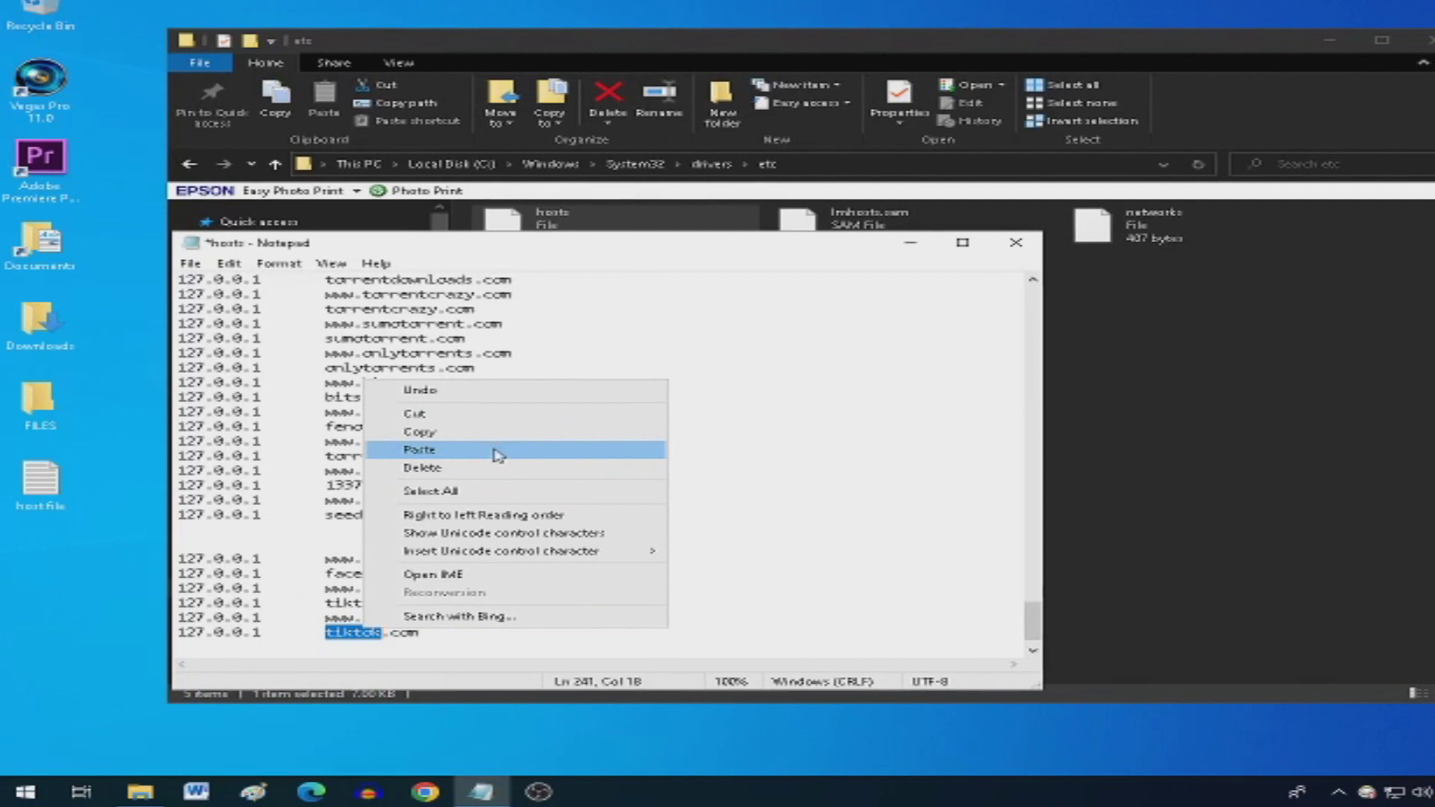
{"action": "left_click", "coordinate": [497, 451]}
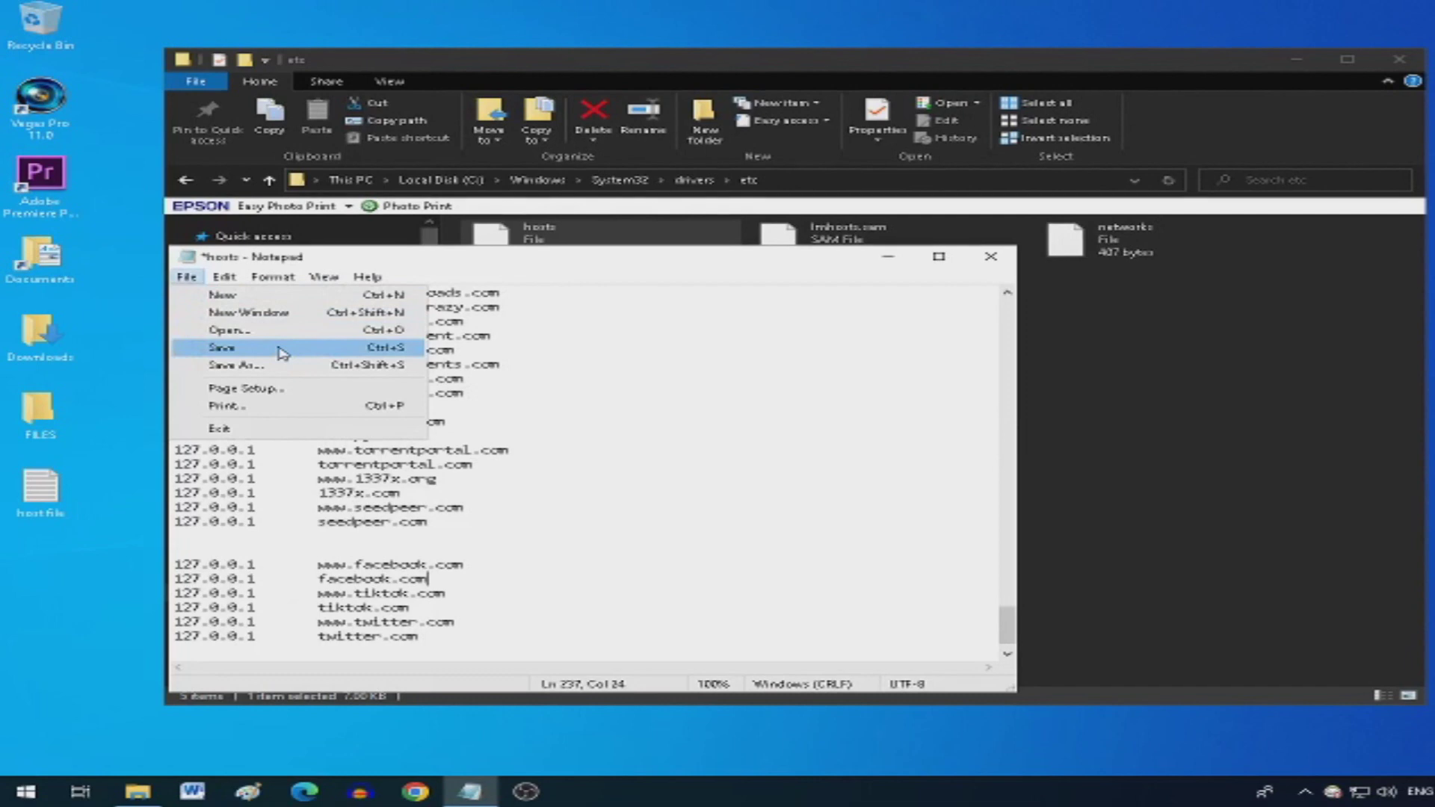
{"action": "left_click", "coordinate": [282, 355]}
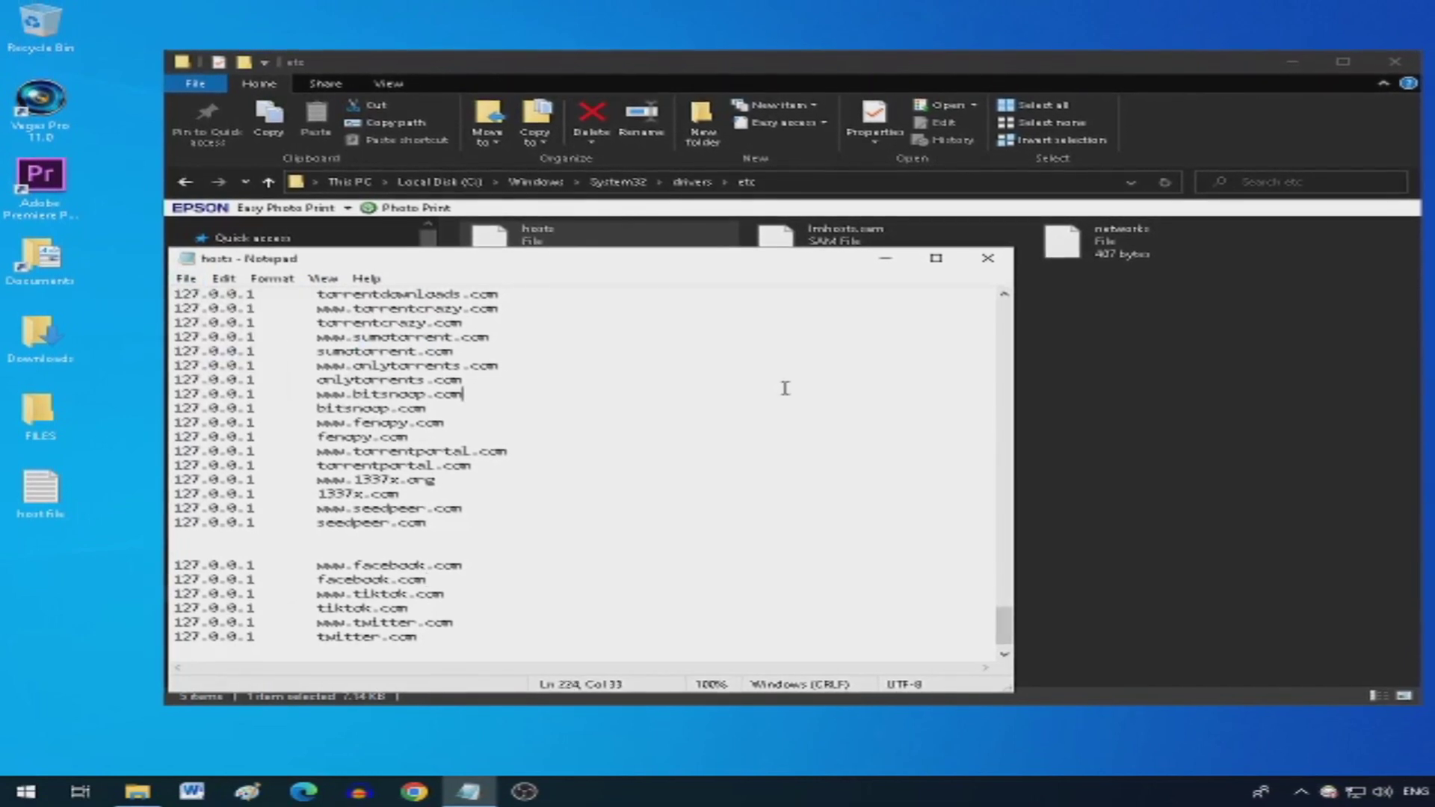
{"action": "left_click", "coordinate": [716, 395]}
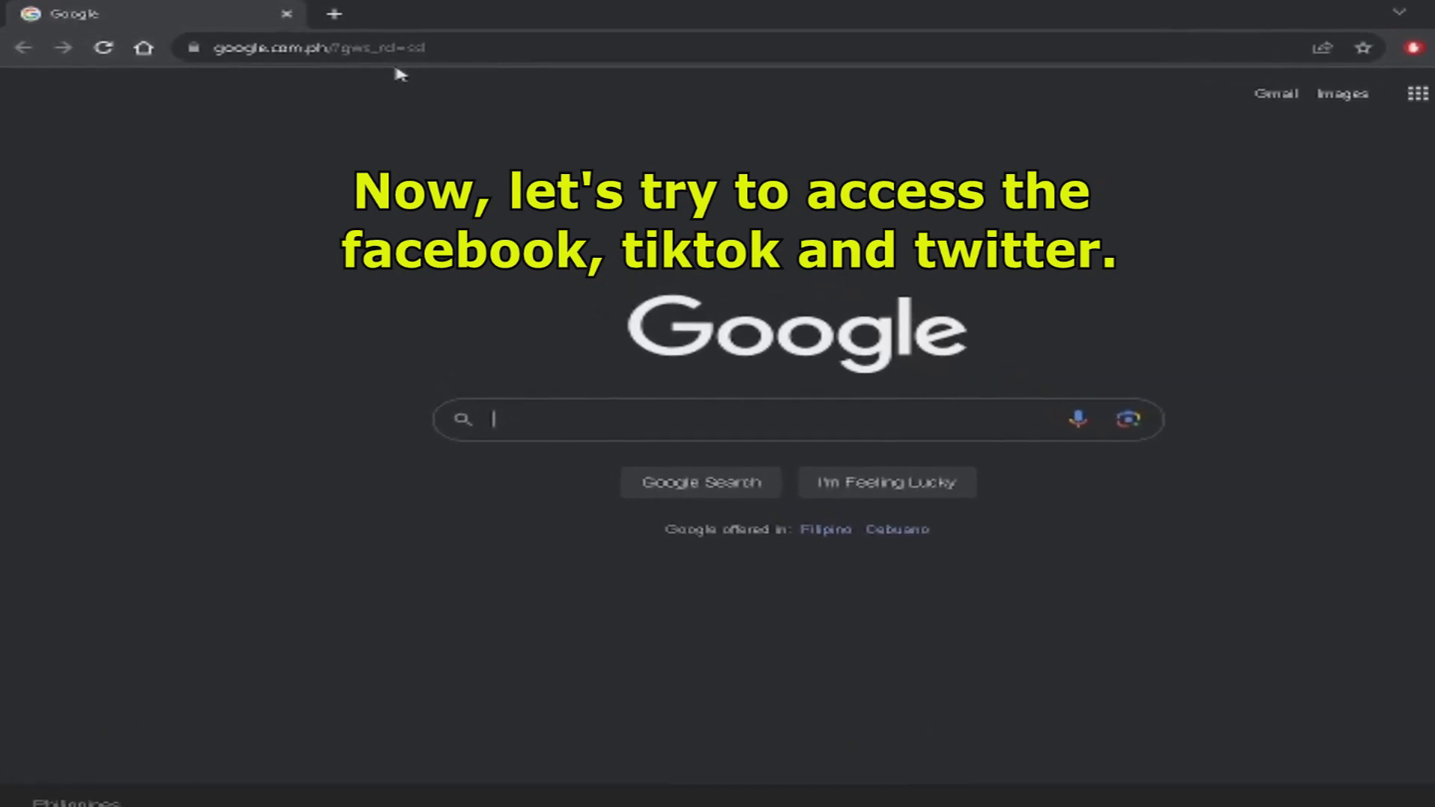
{"action": "type", "text": "facebook.com"}
{"action": "key", "text": "Return"}
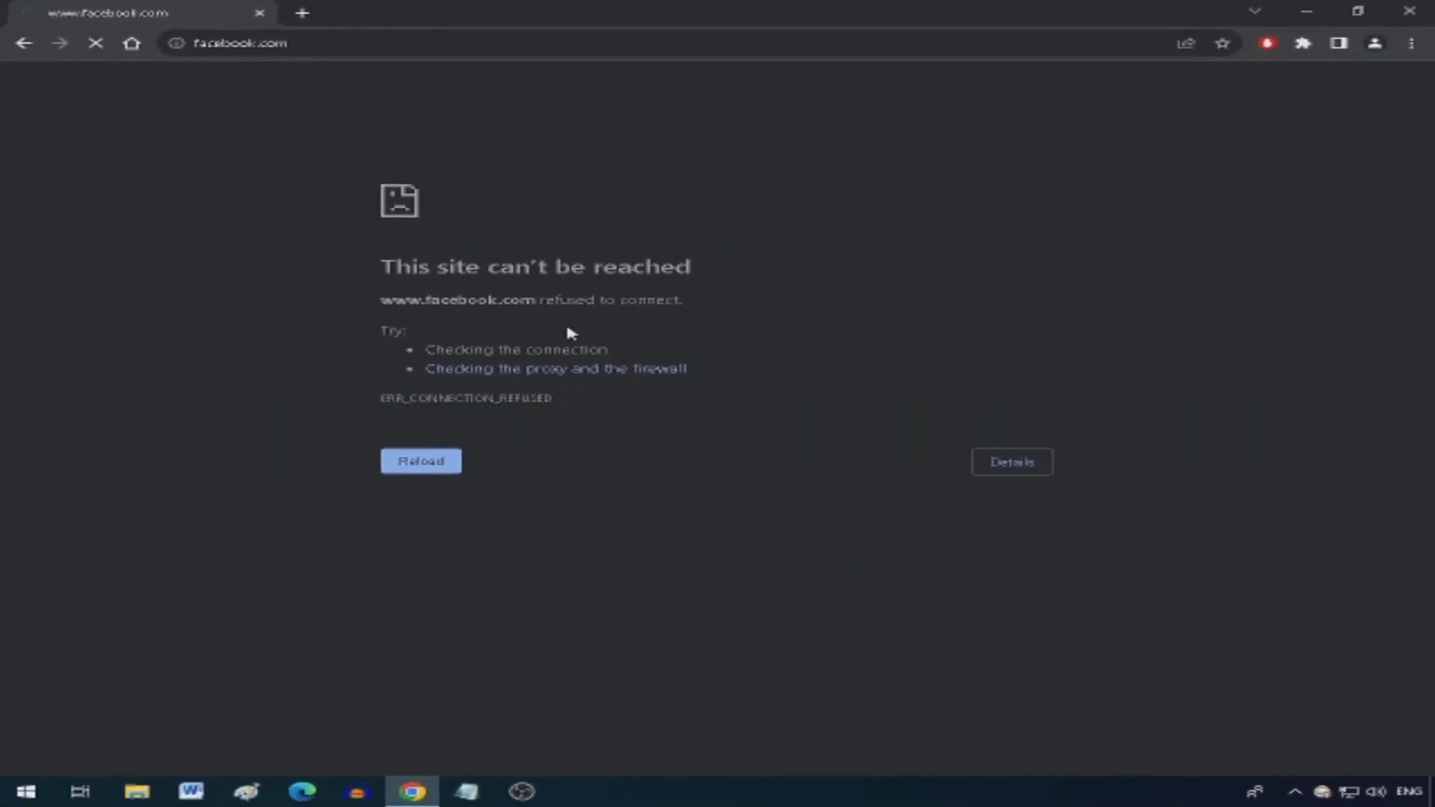
{"action": "key", "text": "ctrl+t"}
{"action": "type", "text": "www.youtube"}
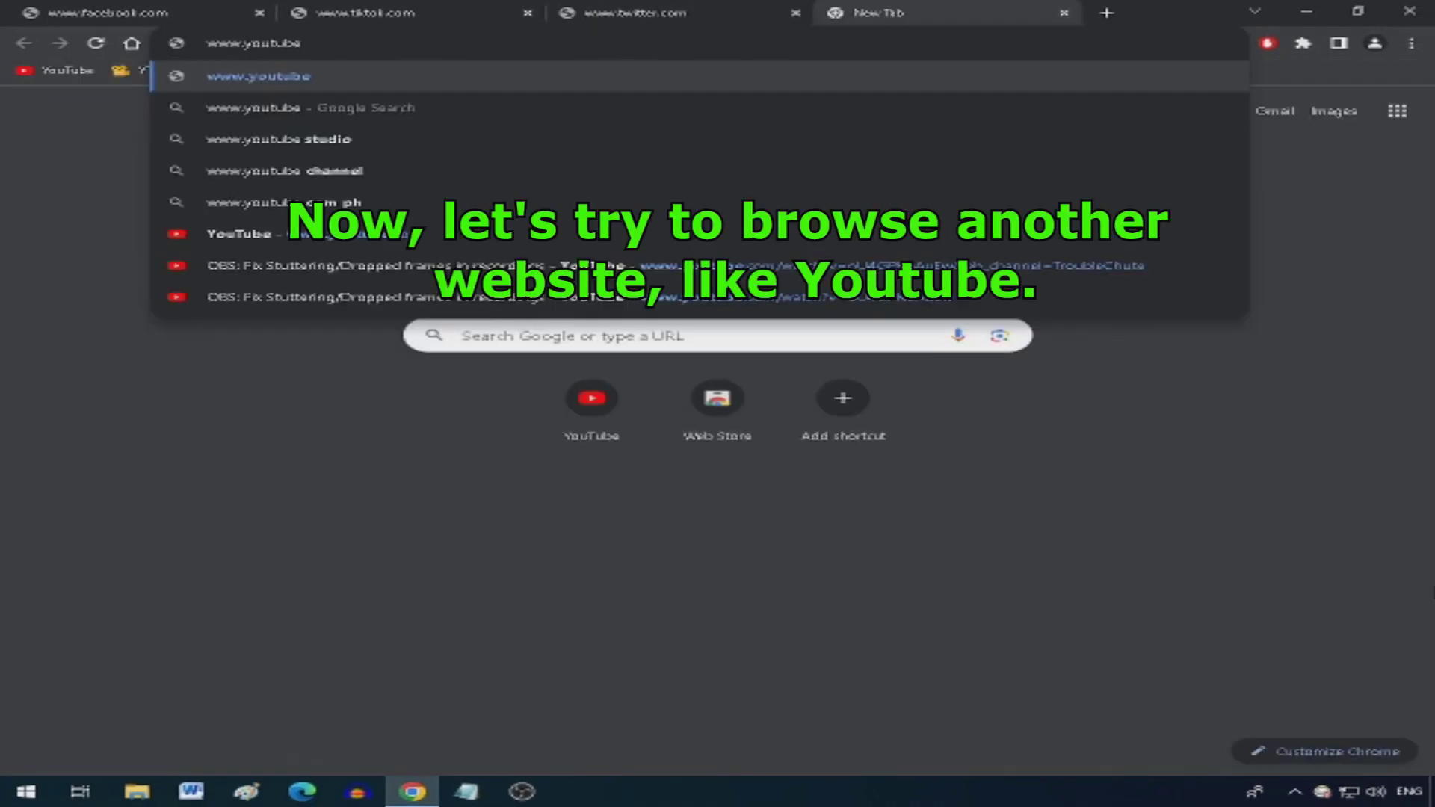
{"action": "key", "text": "Return"}
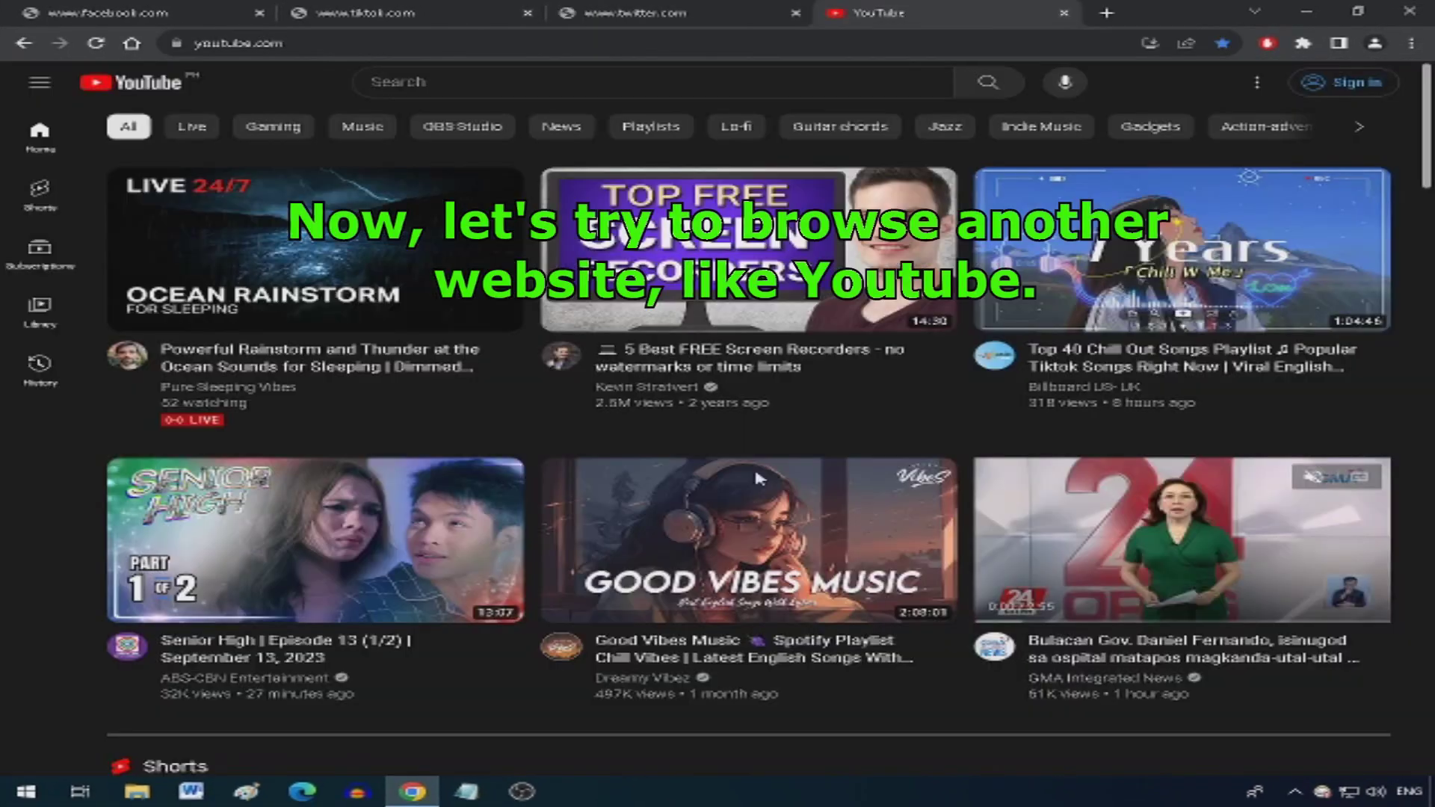